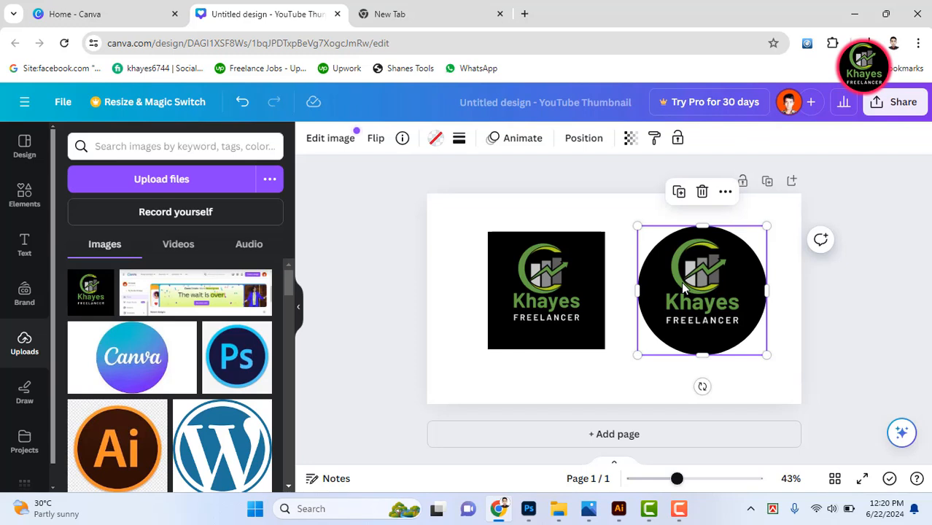
Look over the square and circular logo examples on the Canva page, in Photoshop and in Illustrator, finishing back in Canva.
left_click(523, 299)
left_click_drag(547, 301, 541, 295)
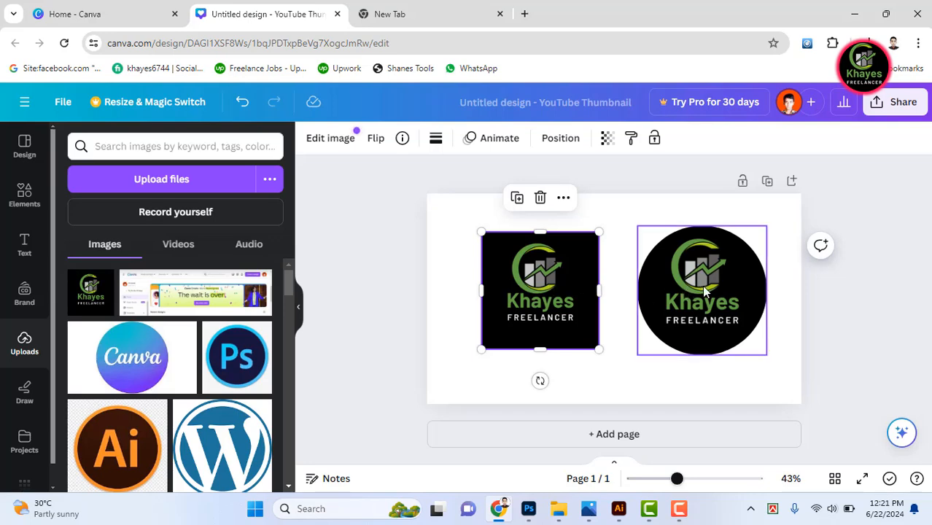
left_click(528, 509)
left_click(264, 238)
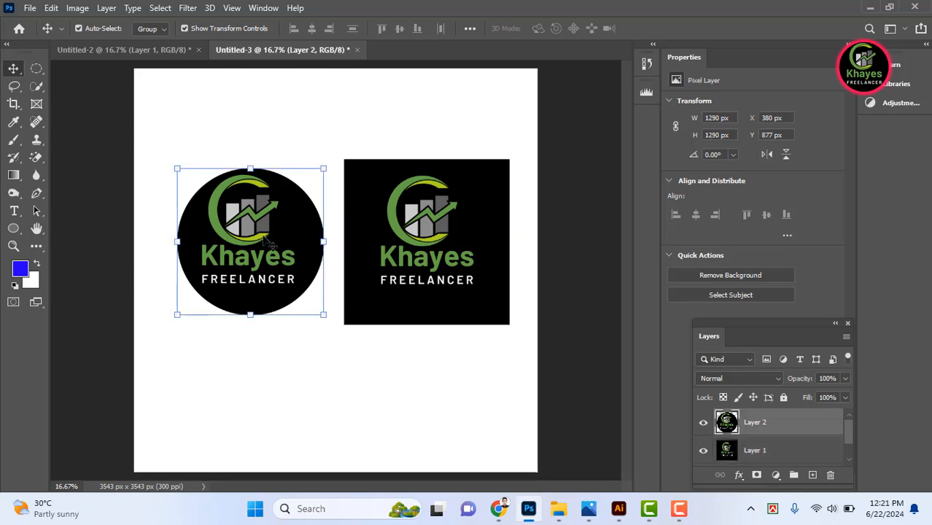
left_click(618, 509)
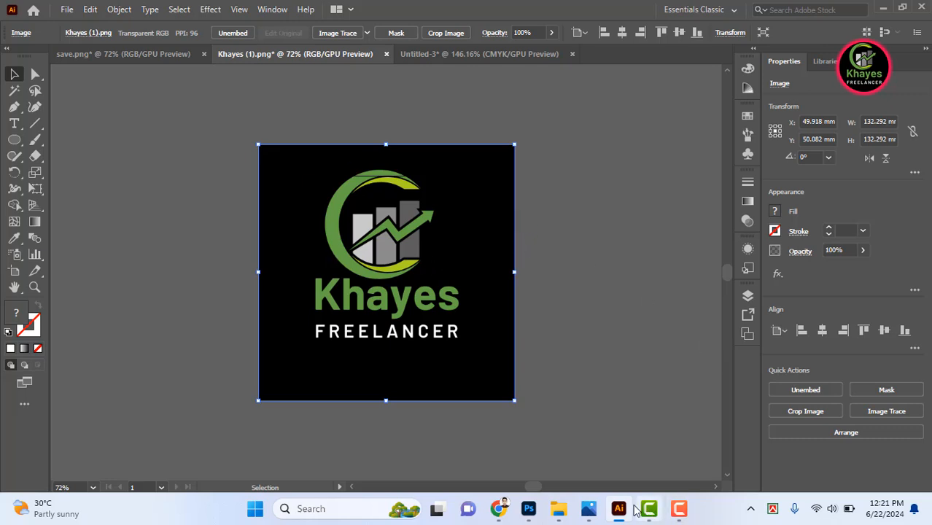
left_click(500, 510)
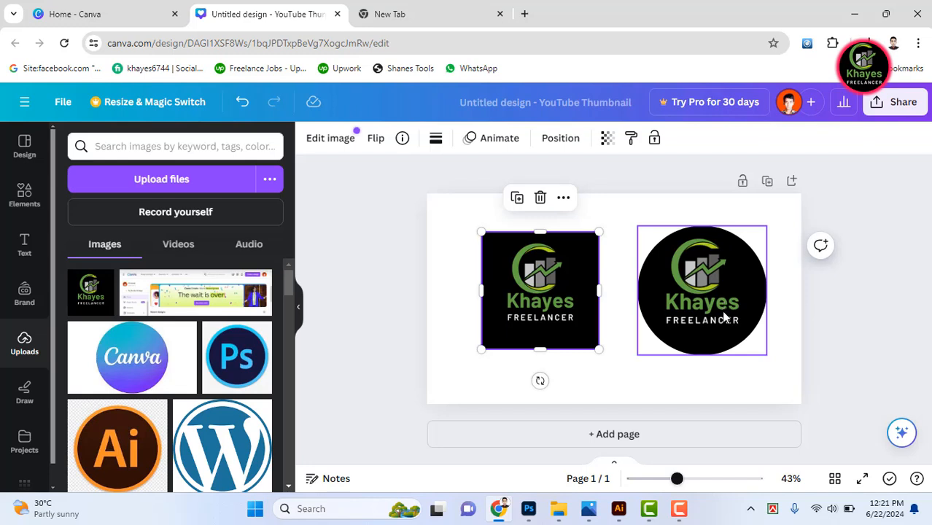
left_click(689, 292)
left_click_drag(689, 292, 680, 292)
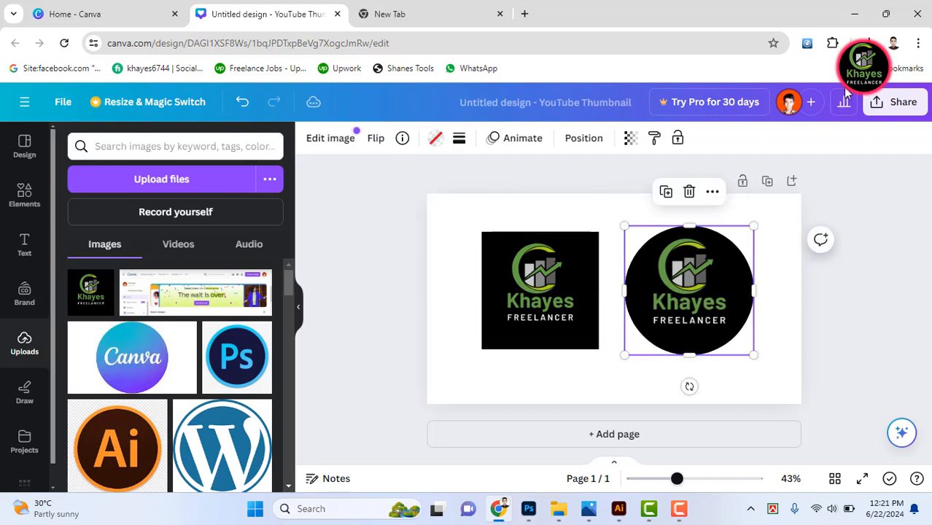
Delete the circular logo together with its frame and the square logo so the page is blank.
left_click(527, 291)
left_click(680, 289)
key("Delete")
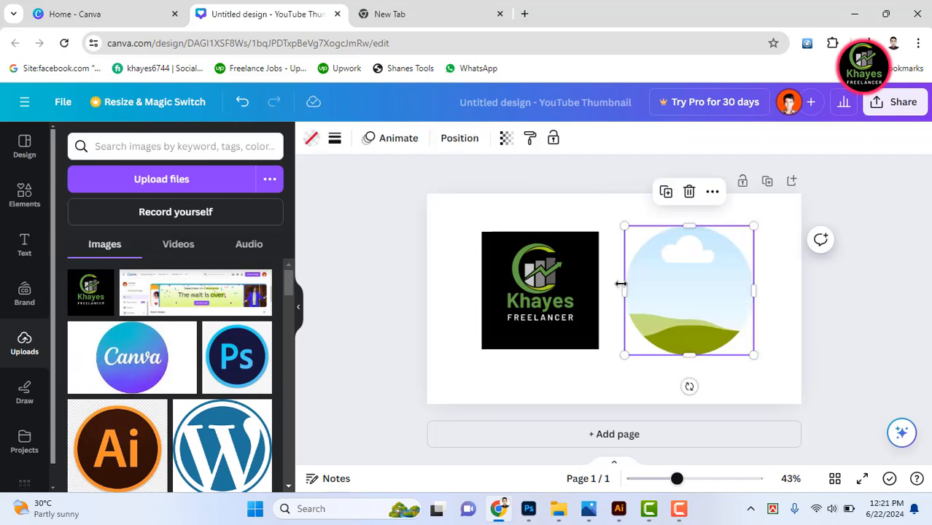
left_click(574, 284)
key("Delete")
left_click(670, 285)
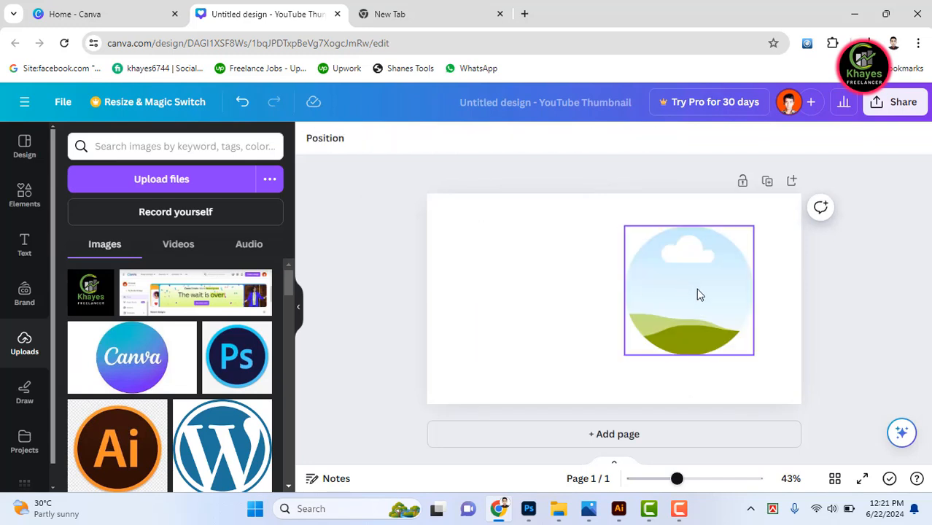
key("Delete")
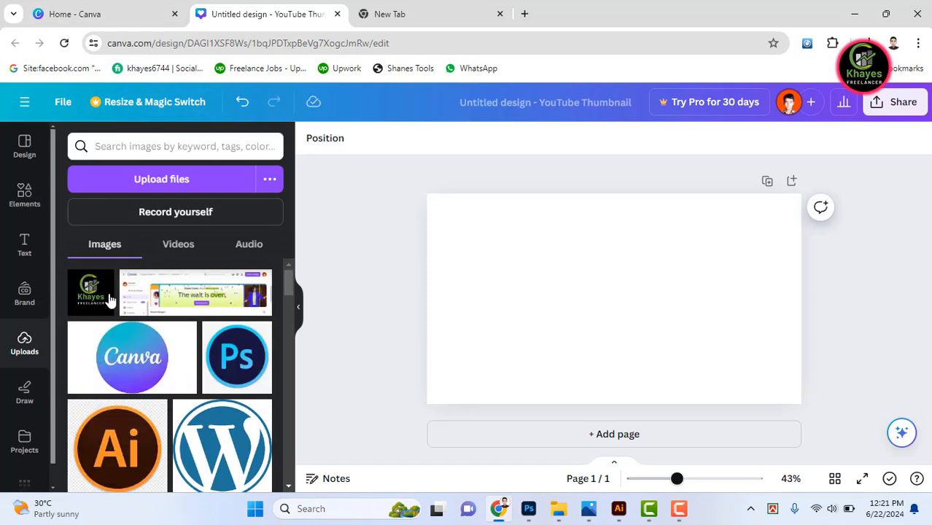
left_click(83, 288)
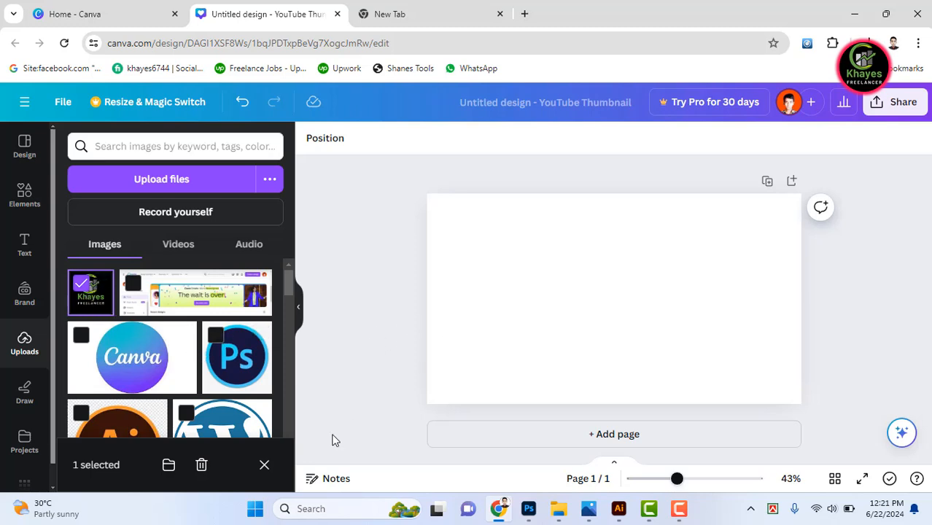
left_click(264, 464)
left_click(90, 285)
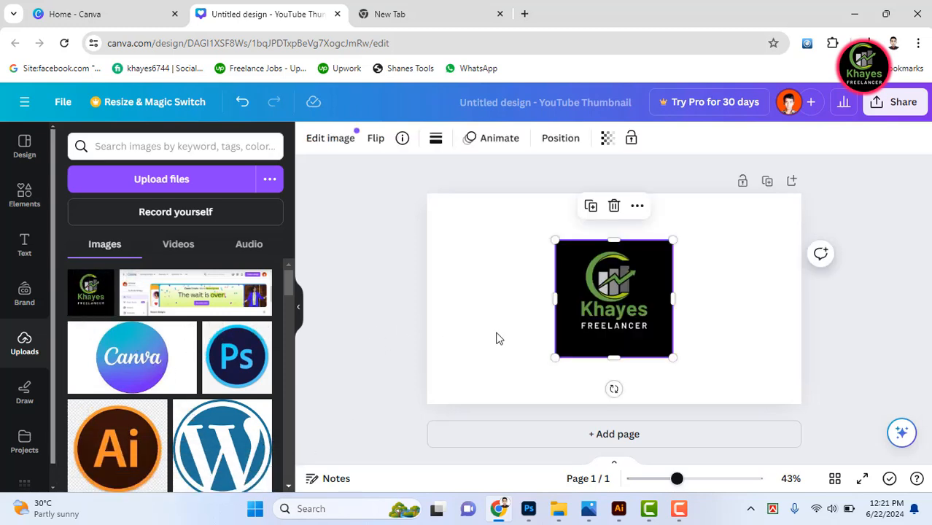
mouse_move(606, 296)
left_mouse_down()
mouse_move(584, 275)
mouse_move(591, 296)
mouse_move(613, 298)
left_mouse_up()
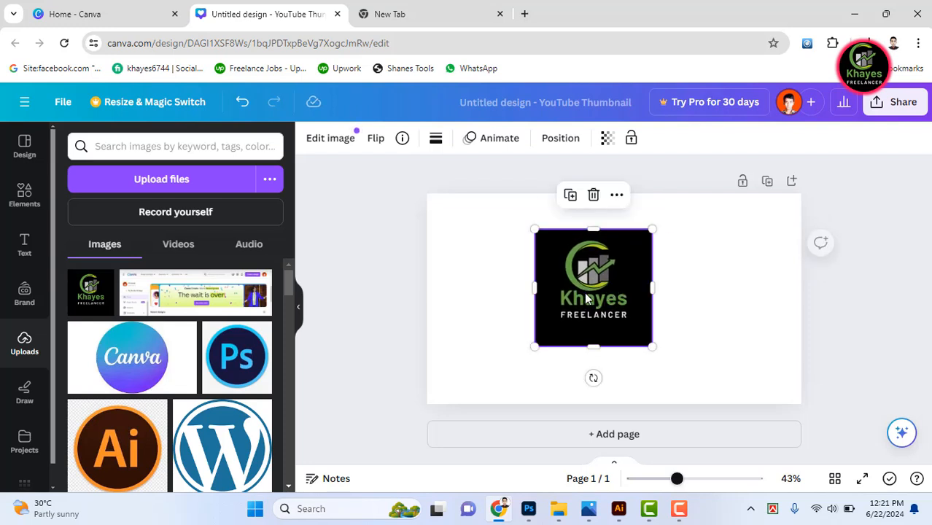
key("Delete")
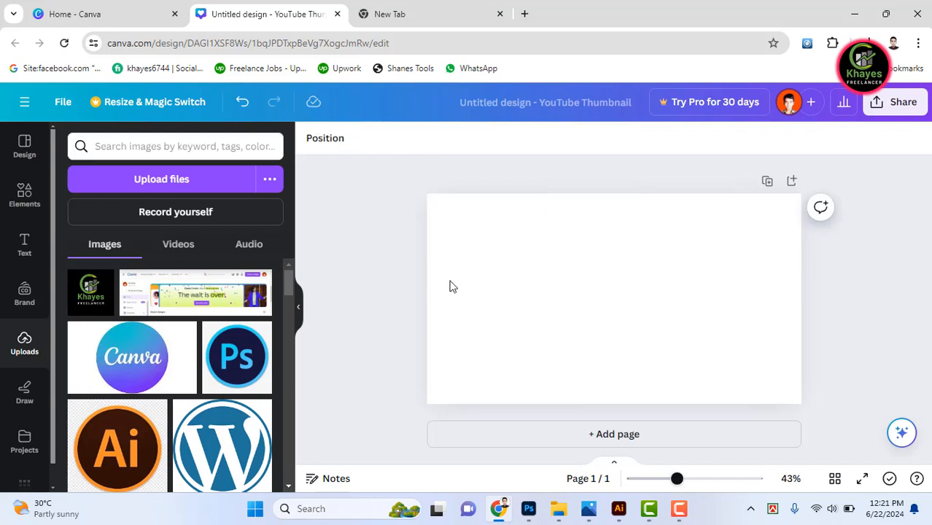
Add the recently used circular frame to the page, enlarge it and position it near the page centre.
left_click(25, 195)
left_click(101, 251)
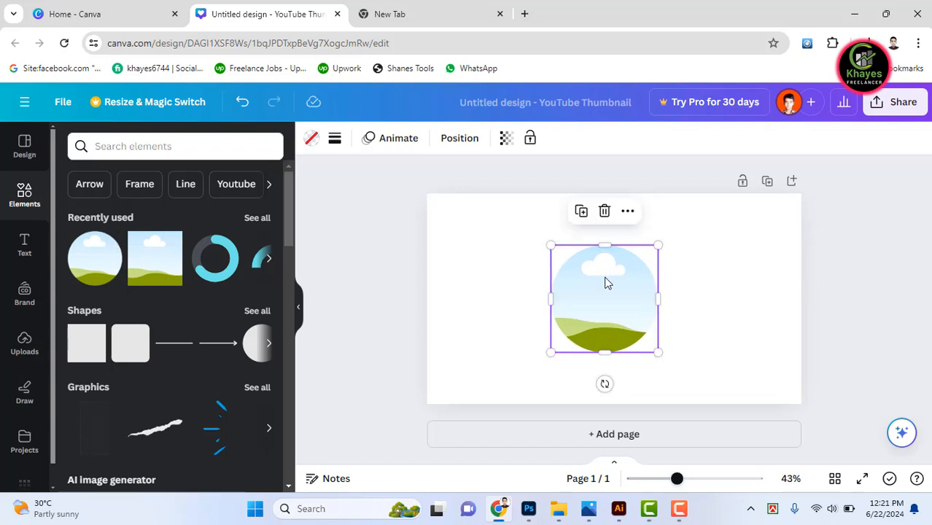
left_click_drag(560, 246, 522, 225)
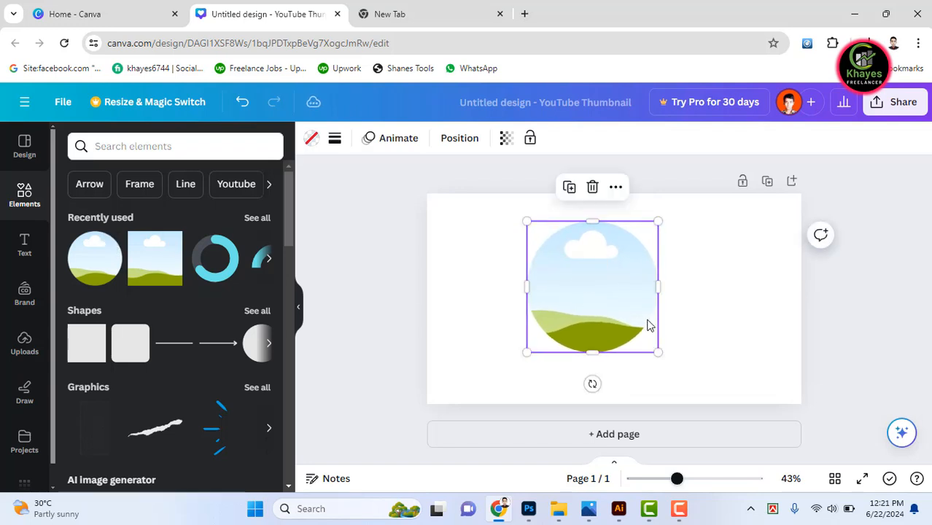
mouse_move(606, 301)
left_mouse_down()
mouse_move(620, 307)
mouse_move(610, 307)
left_mouse_up()
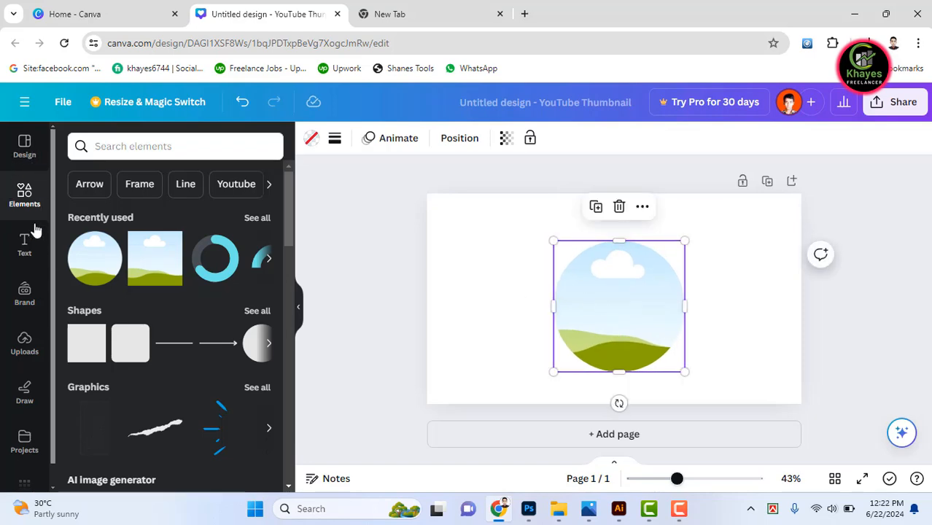
Fill the circular frame with the uploaded square logo image and reposition the round logo near the middle of the page.
left_click(22, 158)
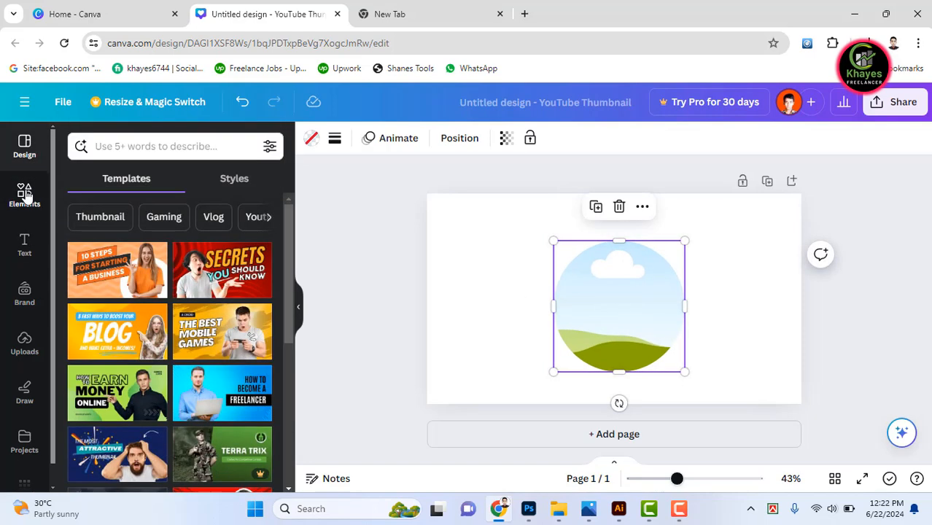
left_click(25, 195)
left_click(29, 353)
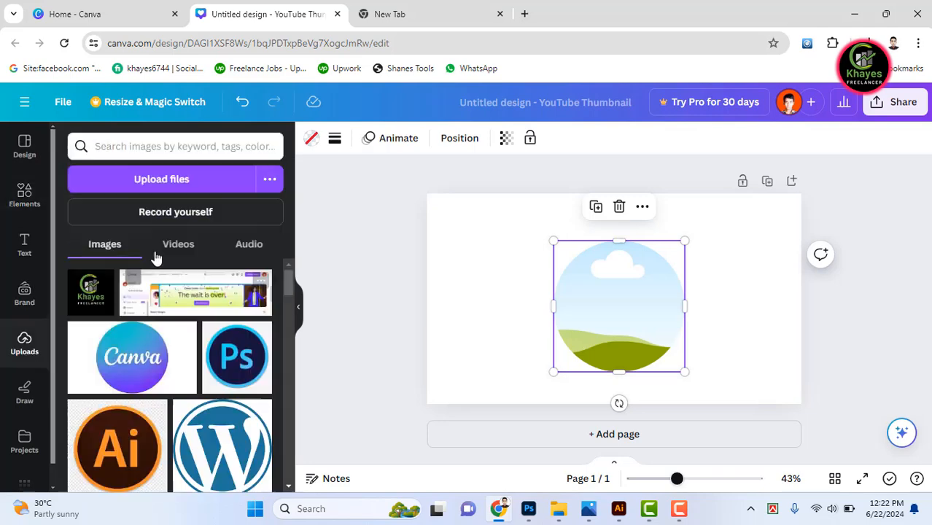
left_click(90, 292)
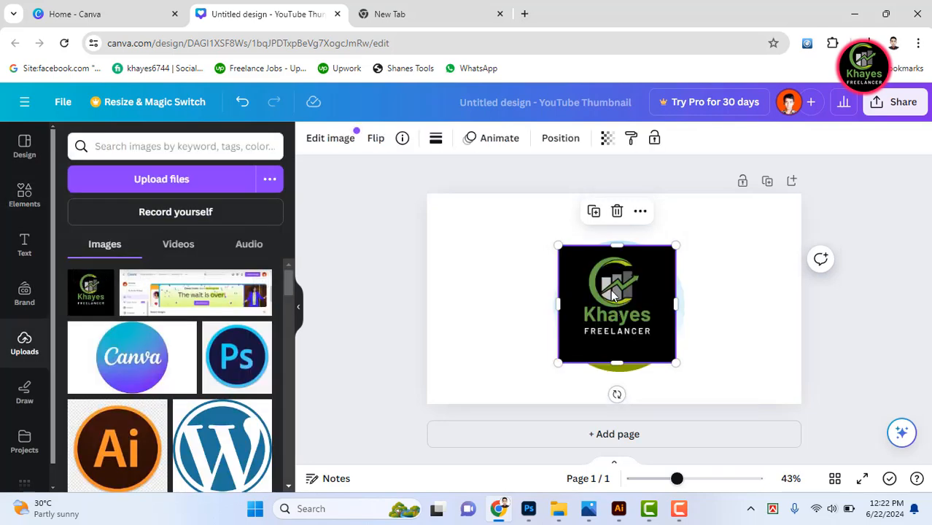
mouse_move(610, 289)
left_mouse_down()
mouse_move(688, 330)
mouse_move(648, 315)
mouse_move(658, 300)
mouse_move(616, 276)
left_mouse_up()
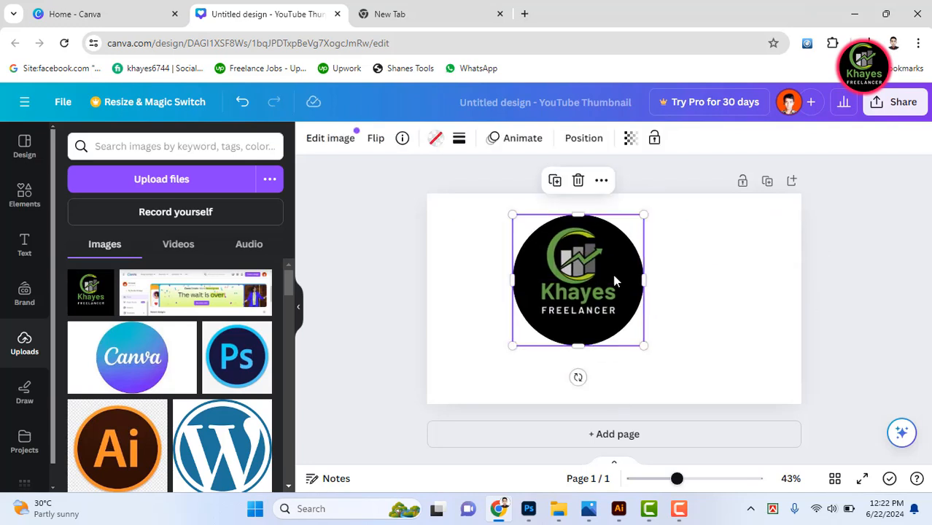
left_click_drag(572, 299, 581, 309)
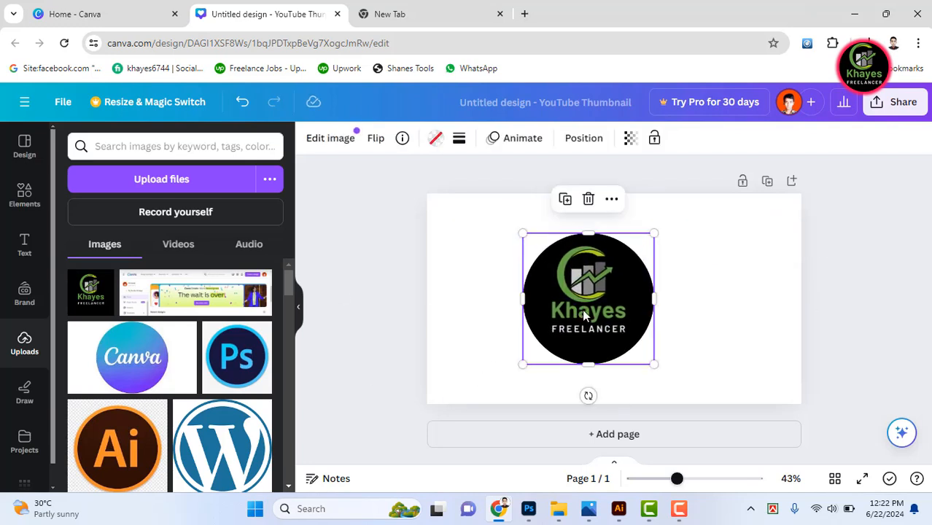
View the design's sharing and download options, then close them without exporting.
left_click(902, 117)
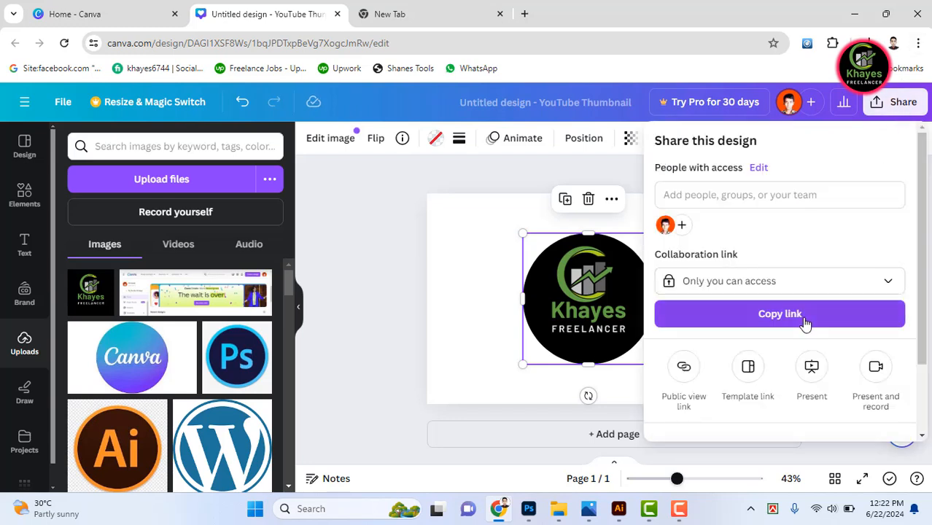
scroll(729, 363, "down", 2)
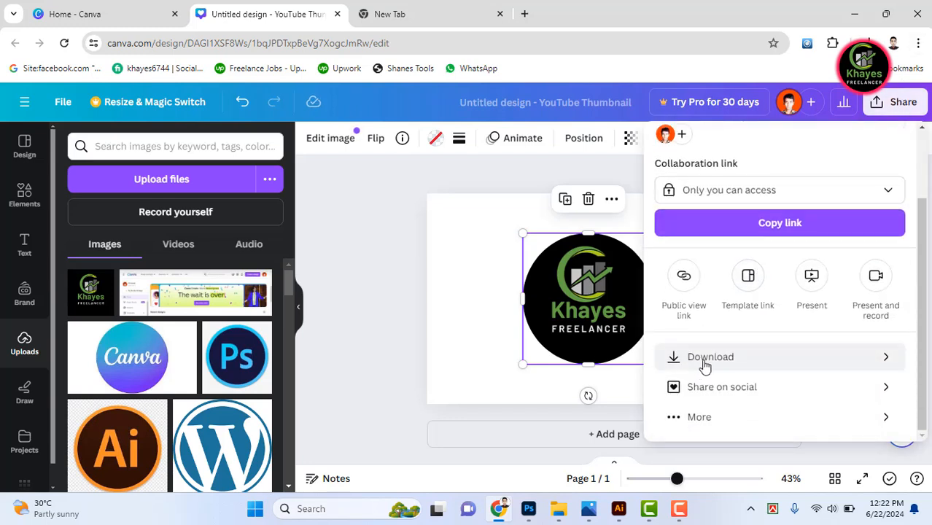
left_click(702, 365)
left_click(368, 215)
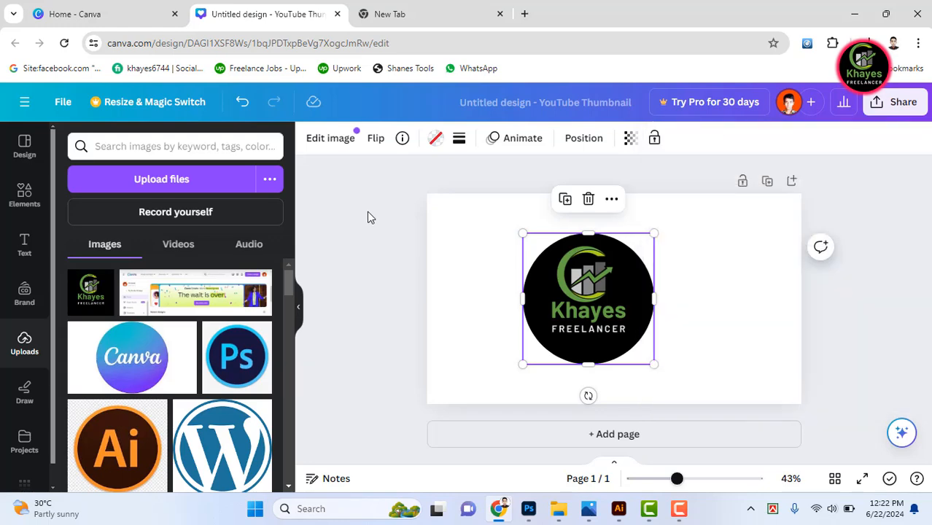
Switch to Photoshop and delete the circular logo layer from the Untitled-3 document.
left_click(530, 510)
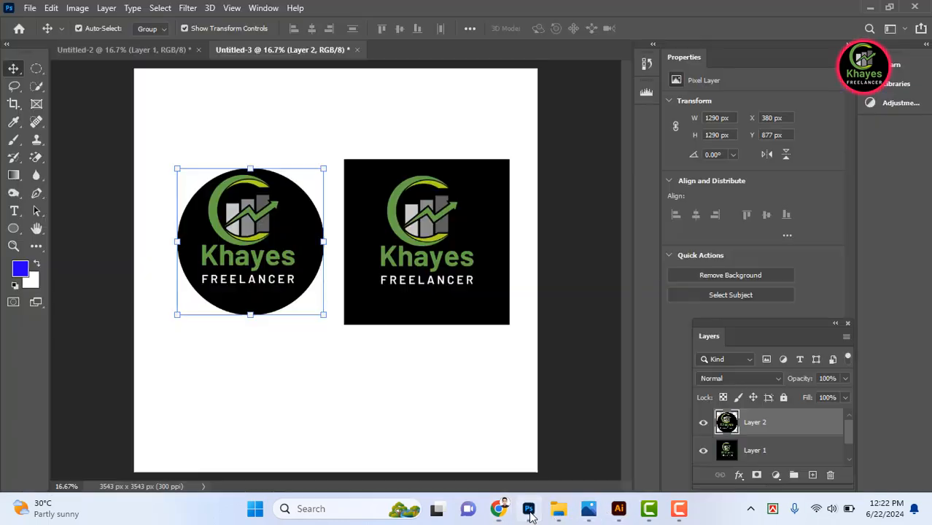
left_click(436, 251)
left_click(255, 228)
key("Delete")
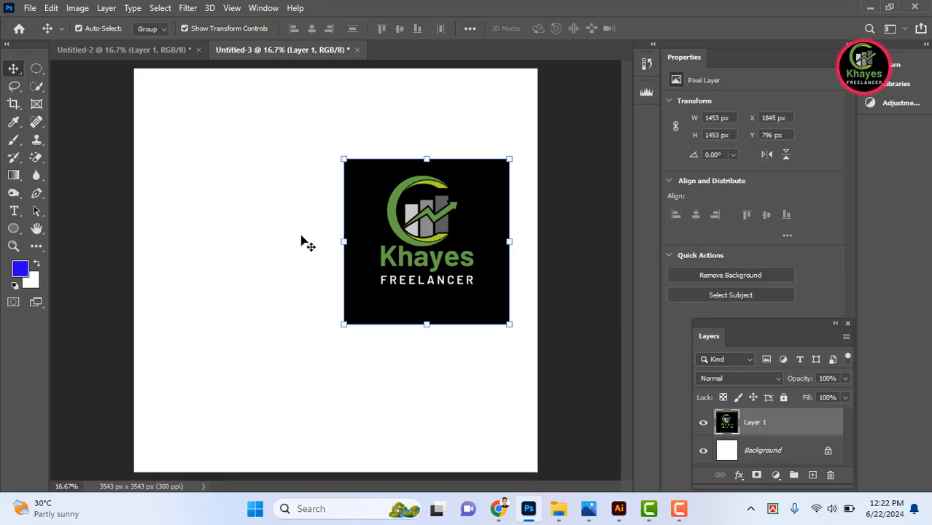
Move the square logo toward the canvas centre and draw a circular Elliptical Marquee selection about 1182 px wide around its artwork.
left_click_drag(430, 254, 372, 246)
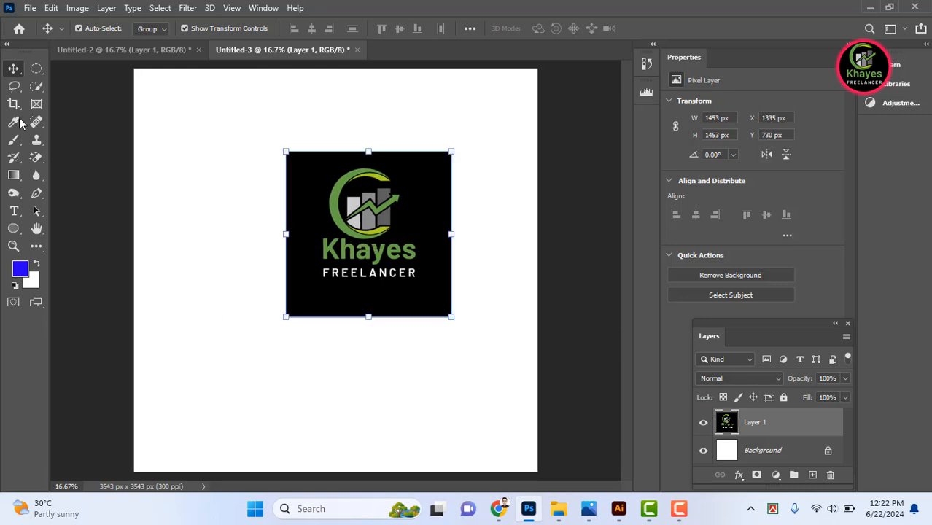
left_click(36, 67)
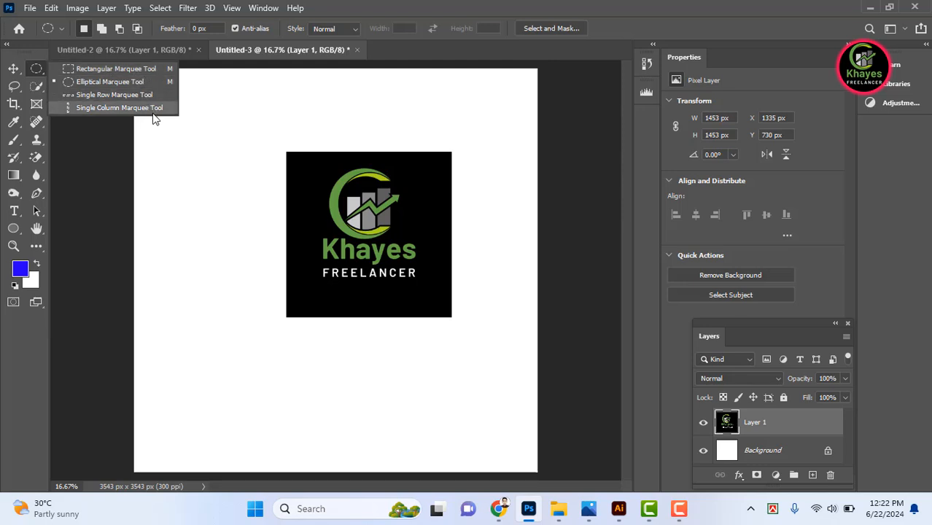
left_click(17, 70)
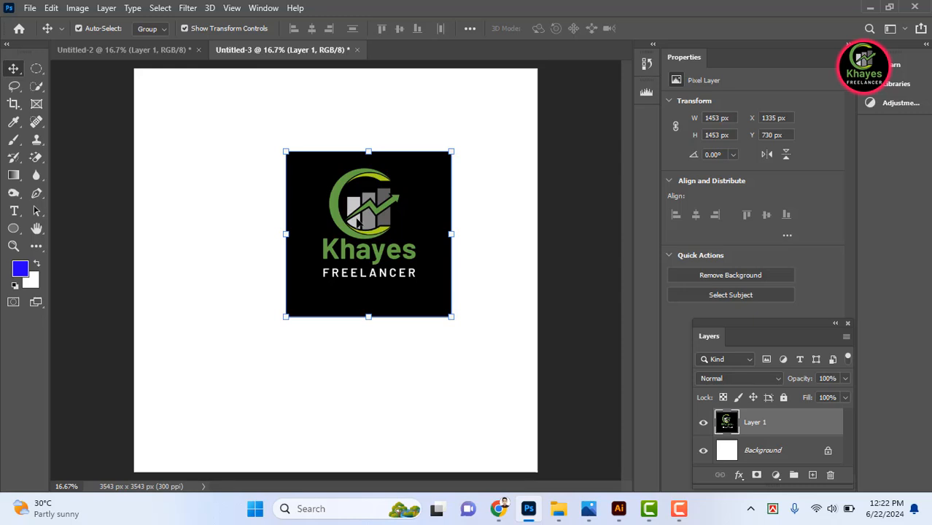
left_click_drag(356, 223, 341, 235)
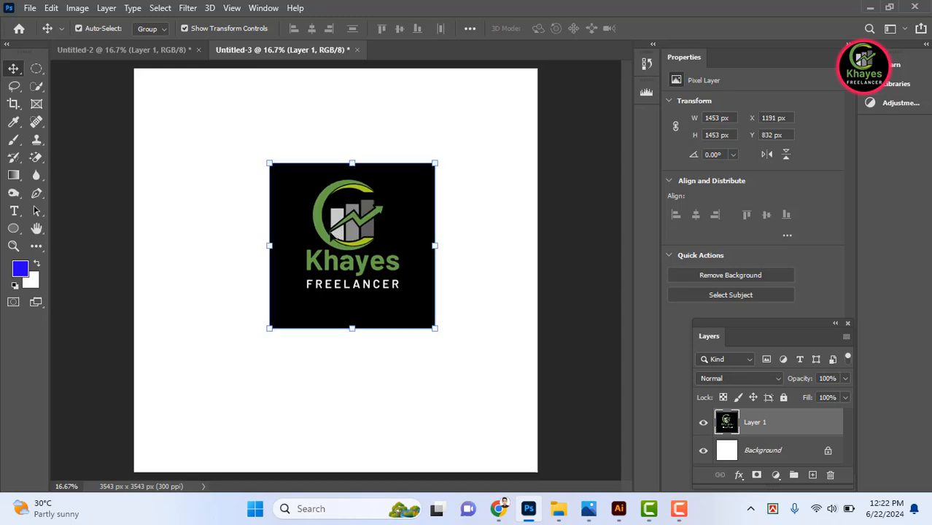
left_click(37, 69)
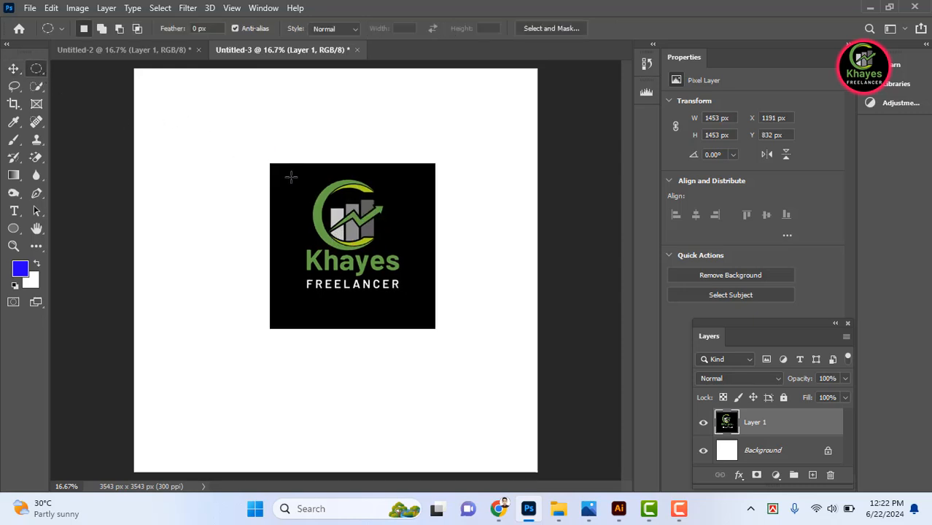
left_click_drag(290, 176, 420, 347)
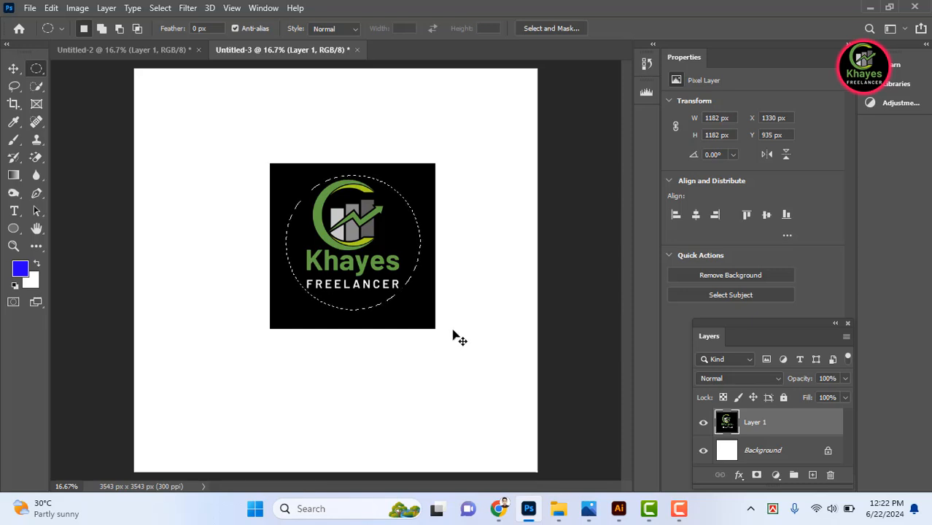
In the Untitled-2 document, put the circular logo cut-out, 1182 px wide, on a new layer over the lower square logo.
left_click(122, 49)
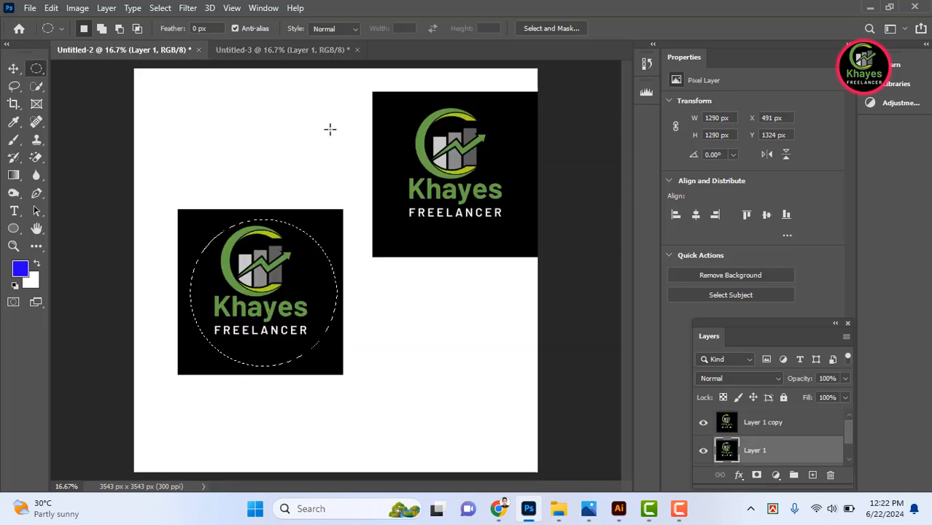
left_click(13, 69)
left_click_drag(255, 301, 289, 342)
key("ctrl+z")
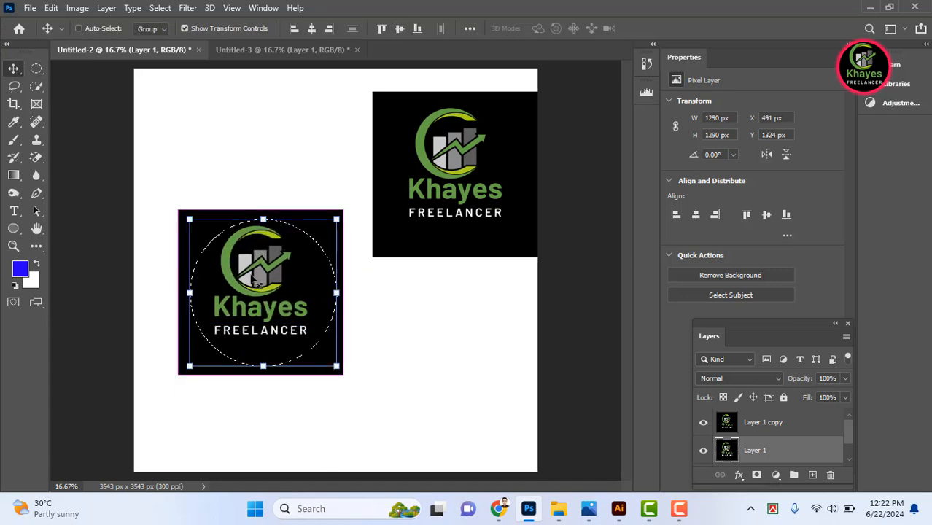
key("ctrl+j")
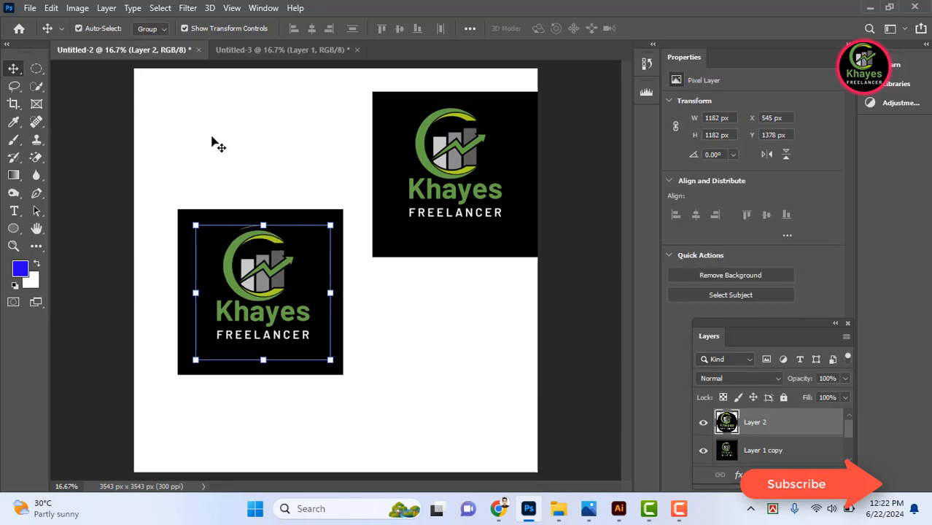
Move the circular cut-out to the lower-right area of the canvas and delete the square logo layer it covered.
left_click_drag(301, 289, 467, 372)
left_click_drag(267, 283, 245, 283)
key("Delete")
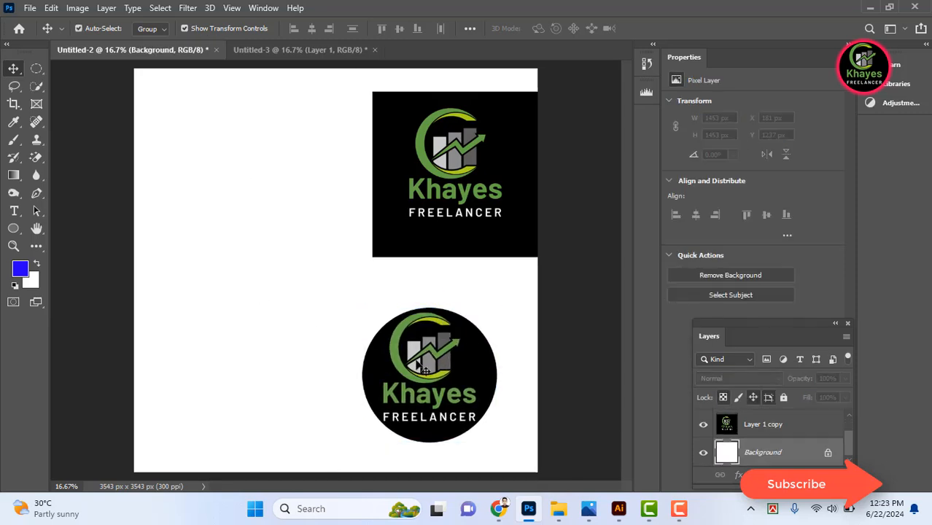
Move the circular logo to the upper-left area of the canvas.
left_click_drag(420, 366, 175, 180)
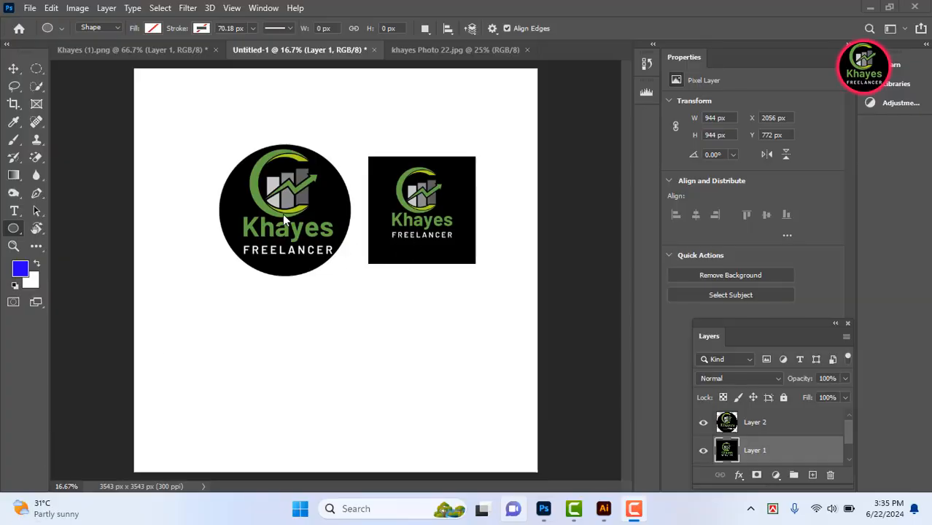
In the Khayes (1).png document, draw an unfilled circle about 431 px in diameter around the logo artwork with the Ellipse tool.
left_click(13, 69)
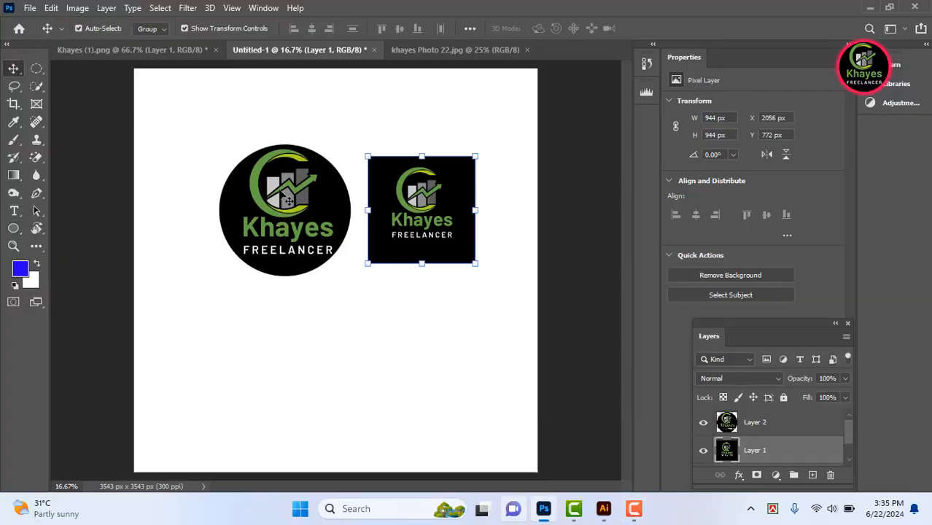
left_click(289, 201)
left_click(14, 228)
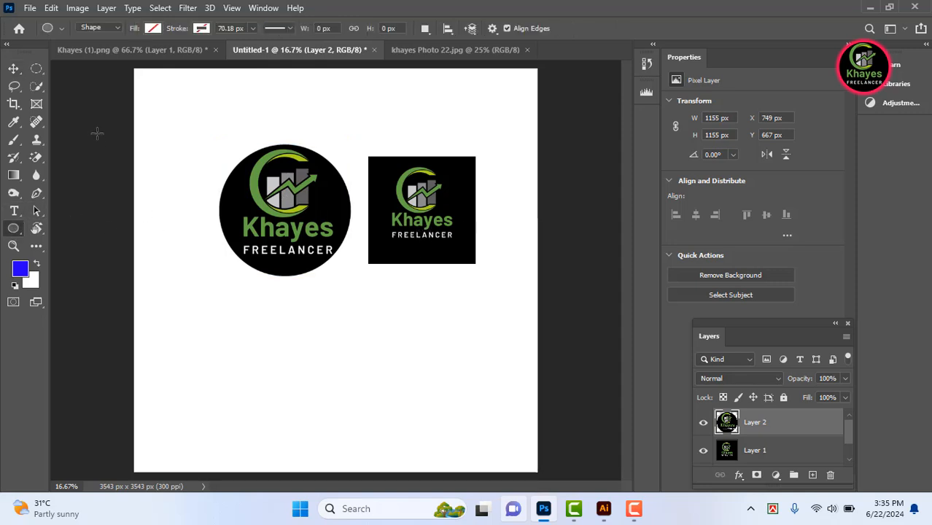
left_click(138, 51)
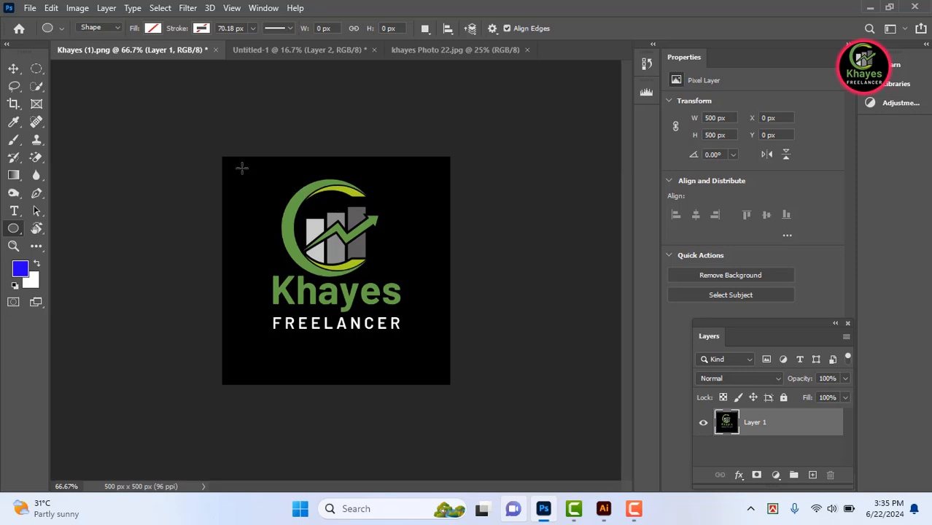
left_click_drag(241, 168, 438, 436)
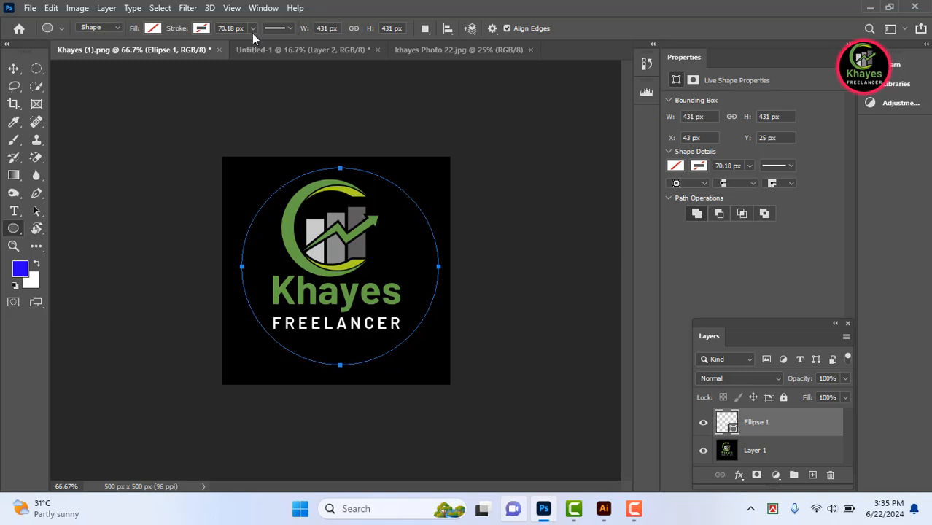
Convert the ellipse layer into a 431 × 431 px frame that masks the square logo, keeping the suggested name.
right_click(782, 430)
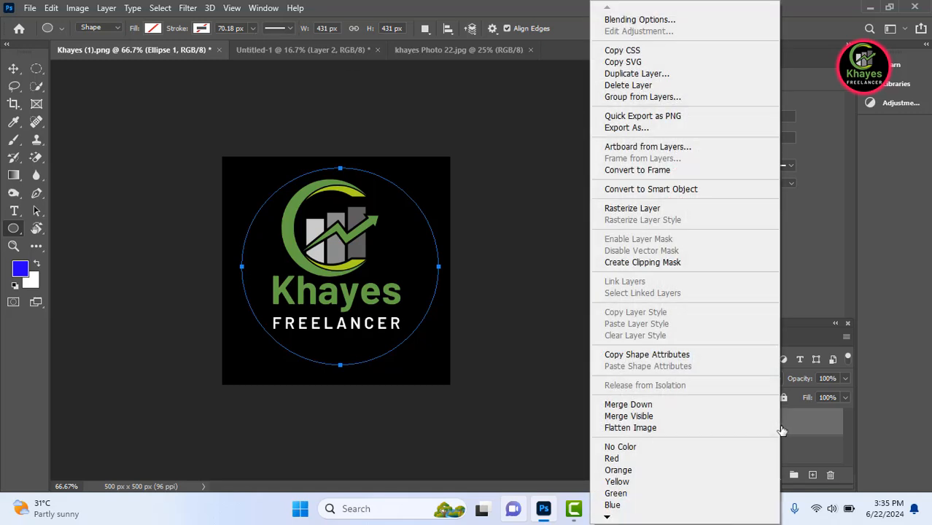
left_click(637, 170)
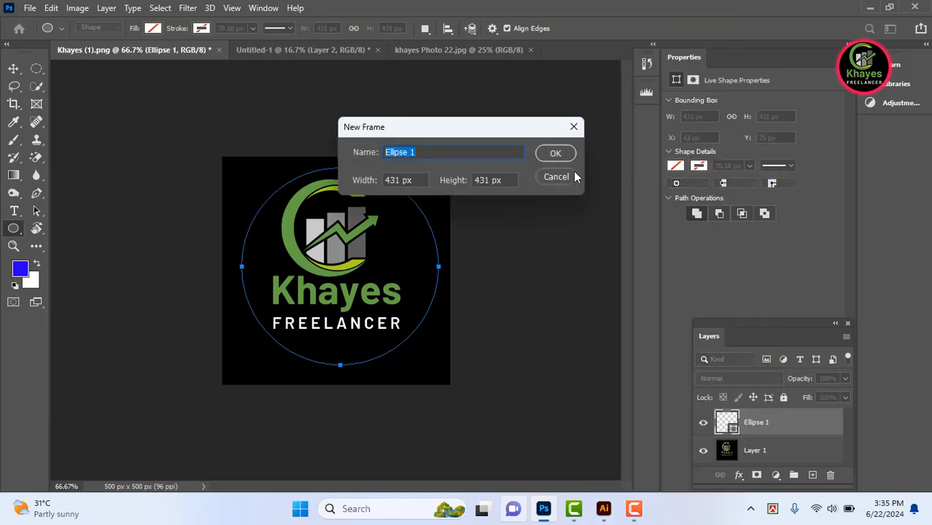
left_click(556, 153)
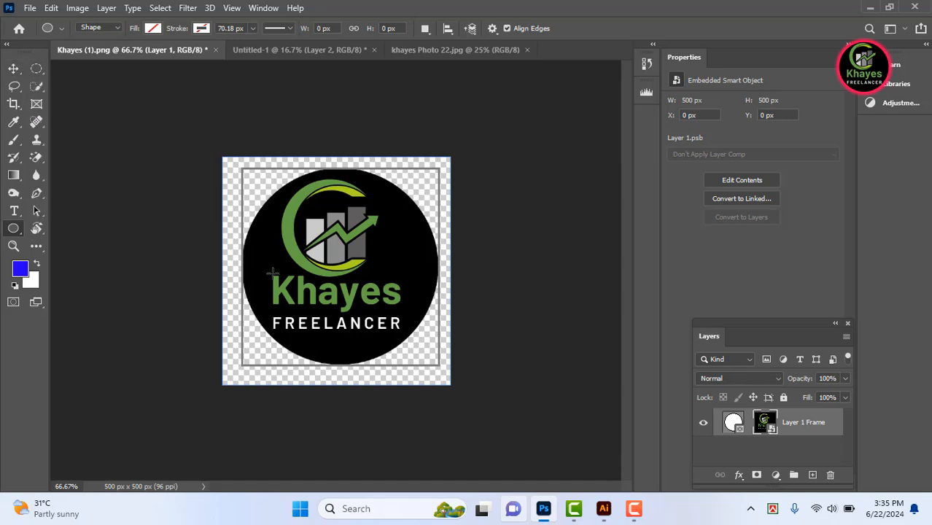
Try shifting the logo inside the circular frame and undo the move.
left_click(14, 72)
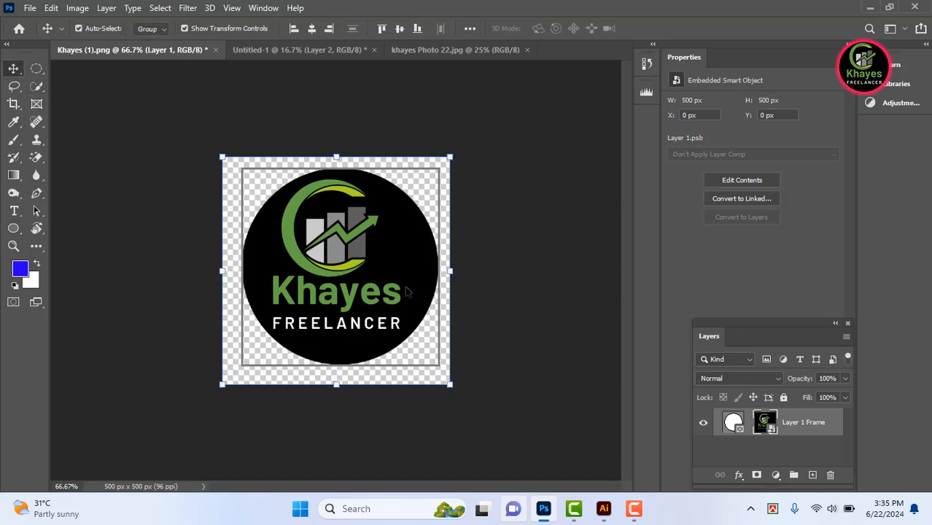
left_click_drag(406, 292, 388, 309)
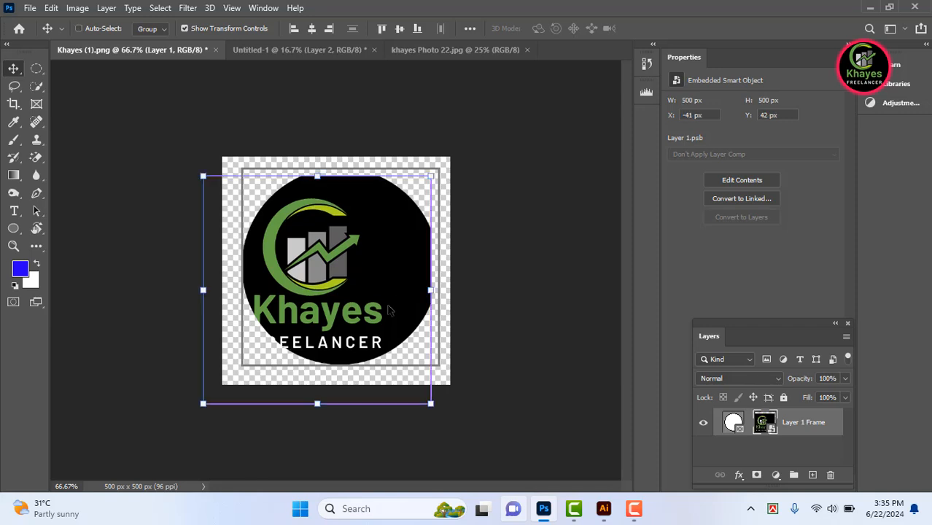
key("ctrl+z")
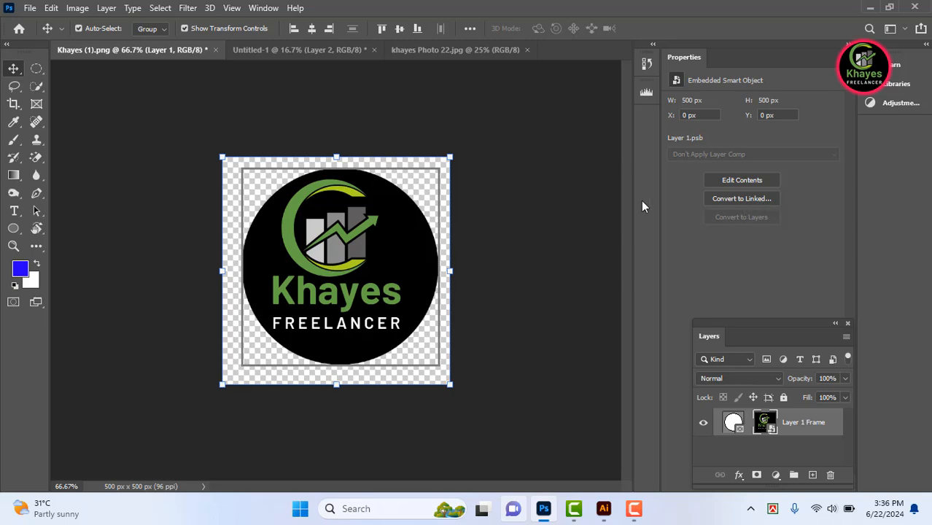
Switch to Illustrator and draw a circle about 46 mm in diameter over the portrait photo with the Ellipse tool.
left_click_drag(284, 67, 284, 210)
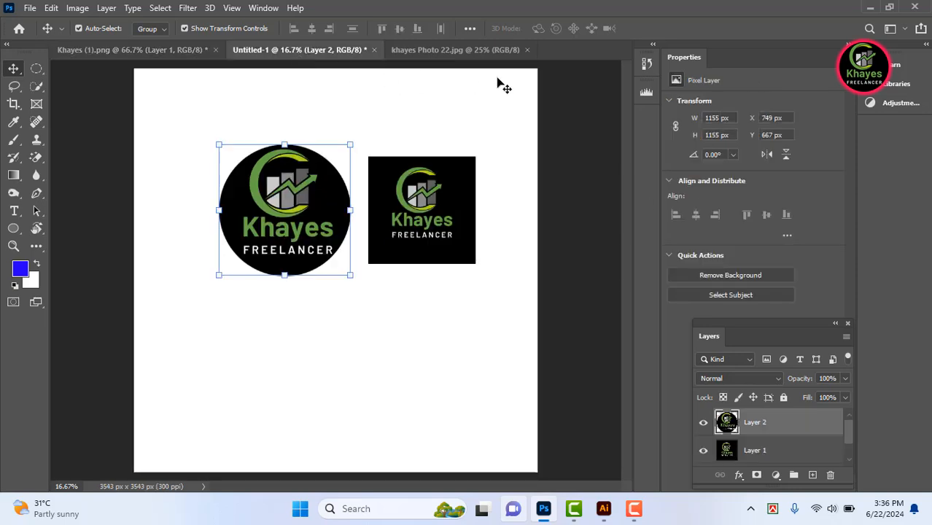
left_click(447, 51)
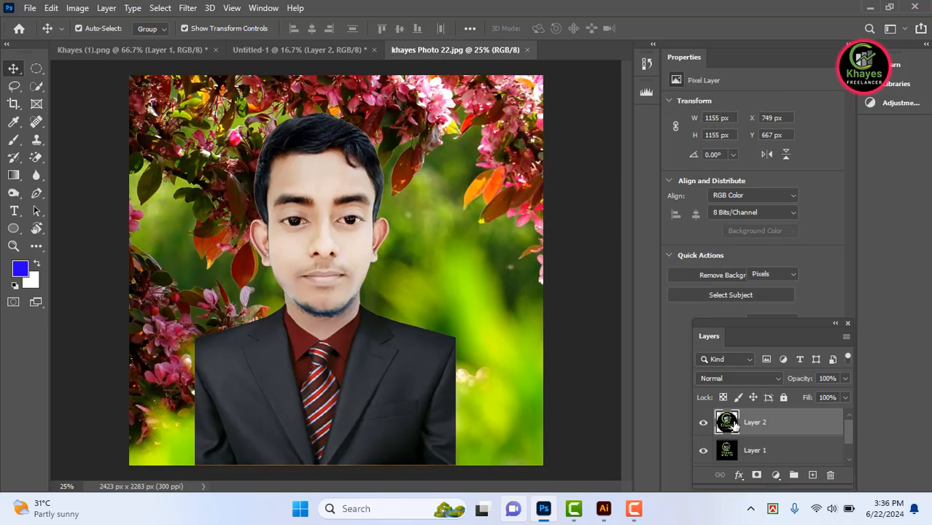
left_click(603, 508)
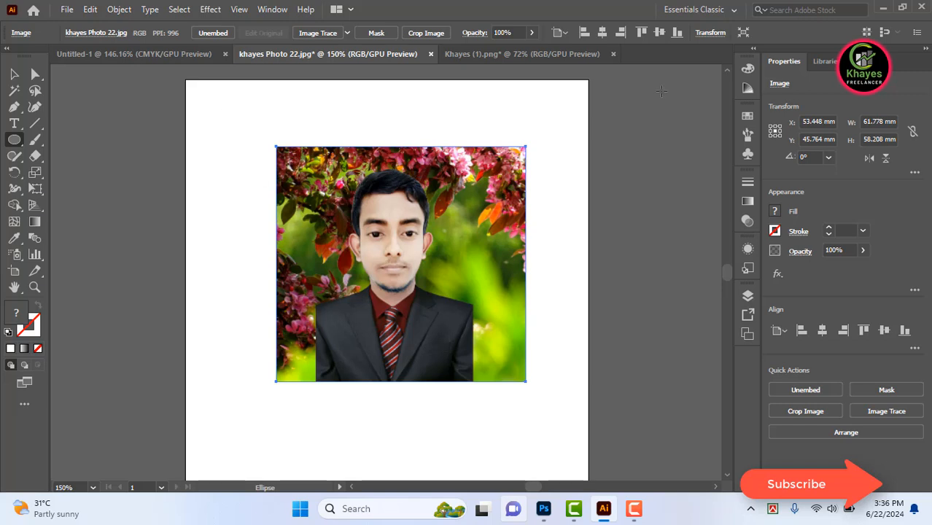
right_click(13, 142)
left_click(71, 174)
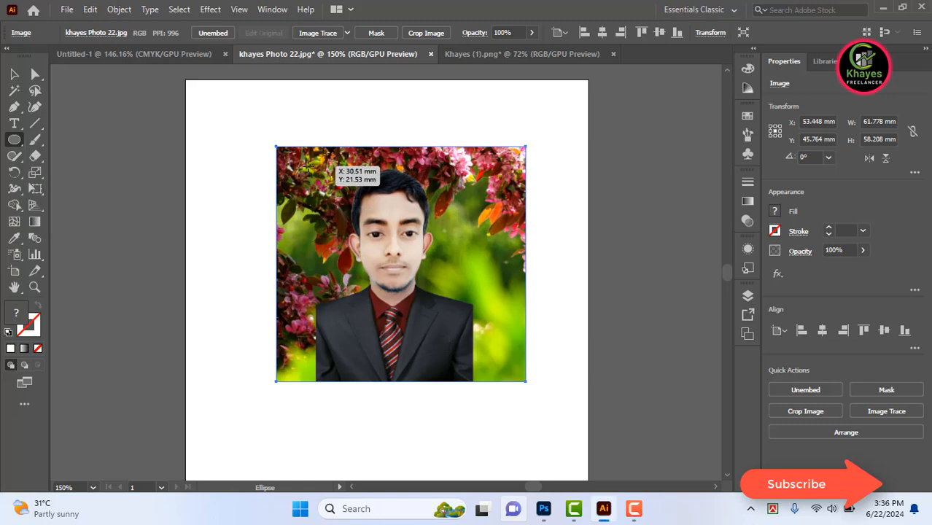
left_click_drag(306, 166, 492, 351)
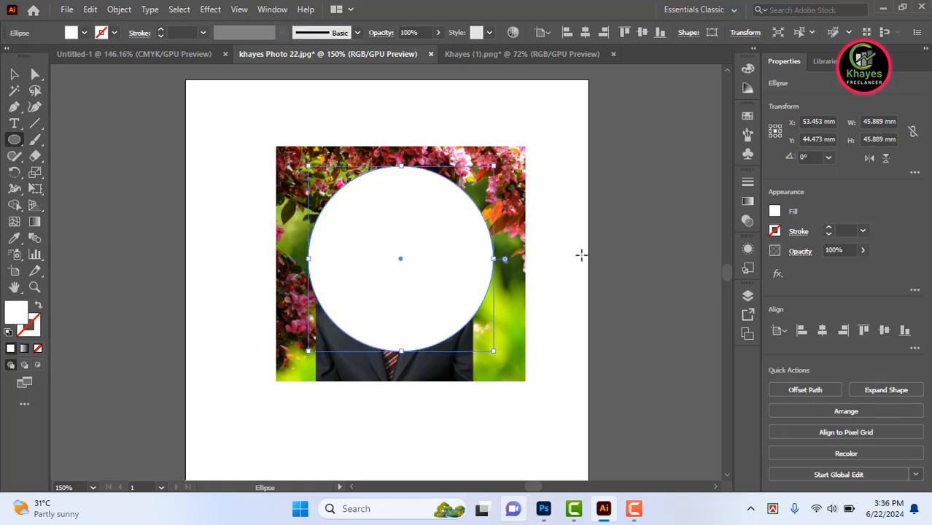
Remove the circle's fill and nudge it five increments left to X 51.689 mm so it centres on the portrait.
left_click(84, 33)
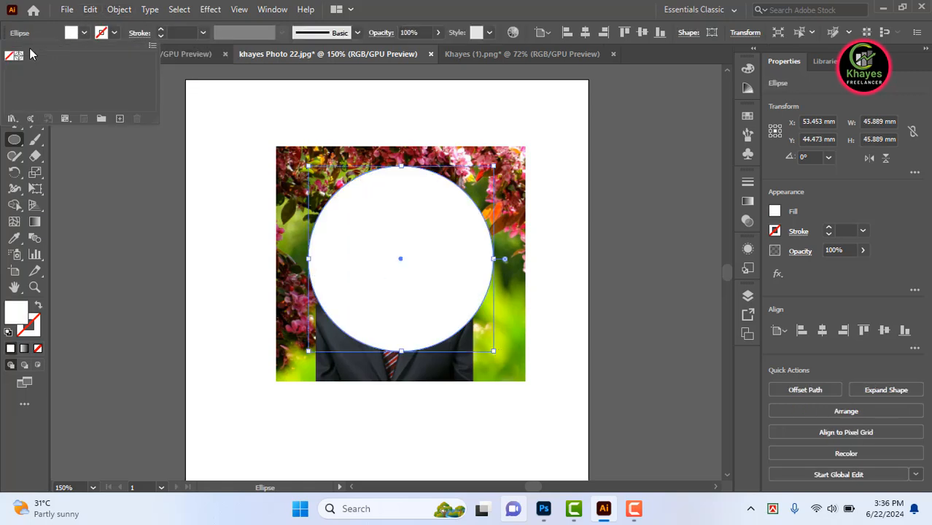
left_click(9, 55)
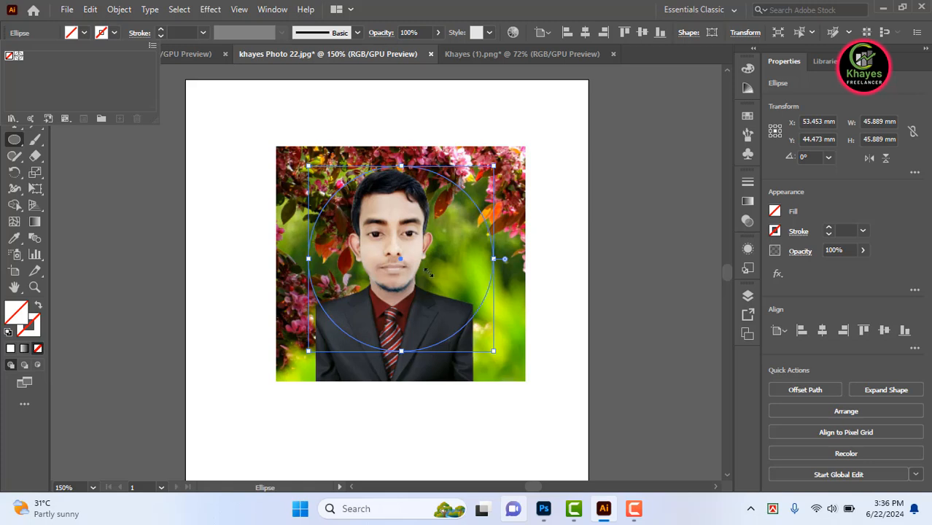
left_click(515, 288)
key("Left")
key("Left")
key("Left")
key("Left")
key("Left")
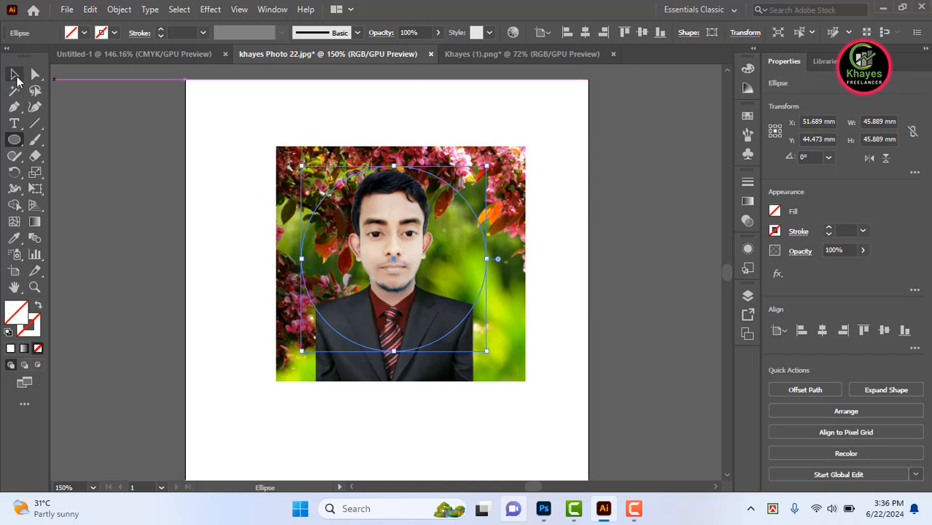
Select the circle together with the photo and make a clipping mask from them.
left_click(15, 76)
left_click_drag(233, 232, 394, 336)
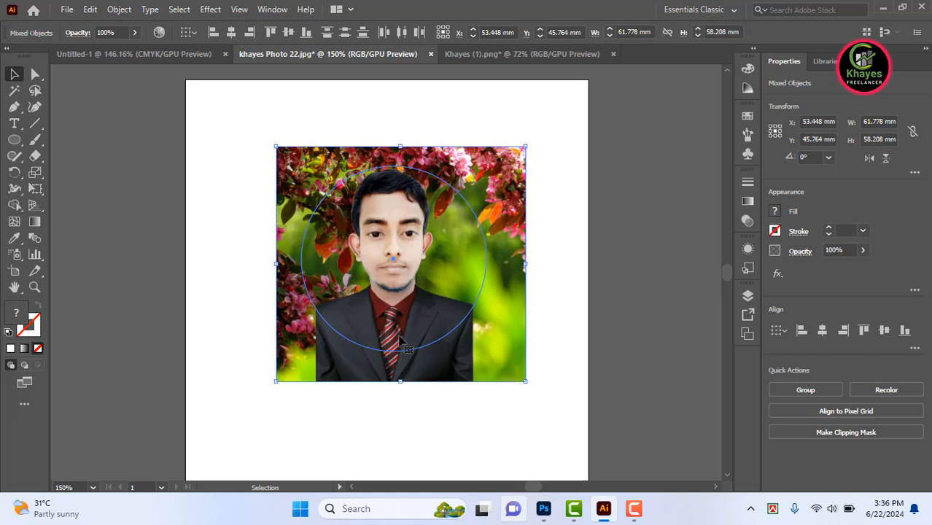
right_click(386, 245)
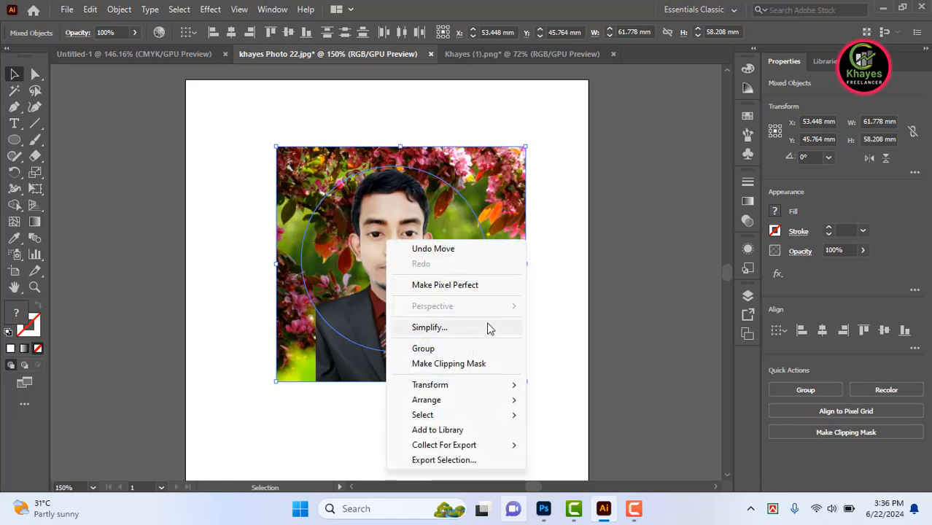
left_click(454, 367)
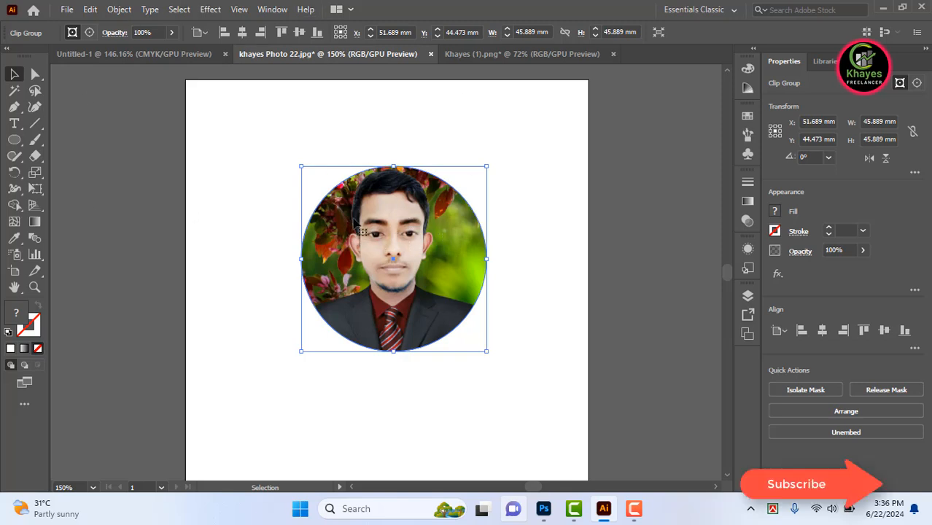
Switch to Photoshop and move the circular logo in Untitled-1 down and left to about X 617 px, Y 871 px.
left_click(160, 54)
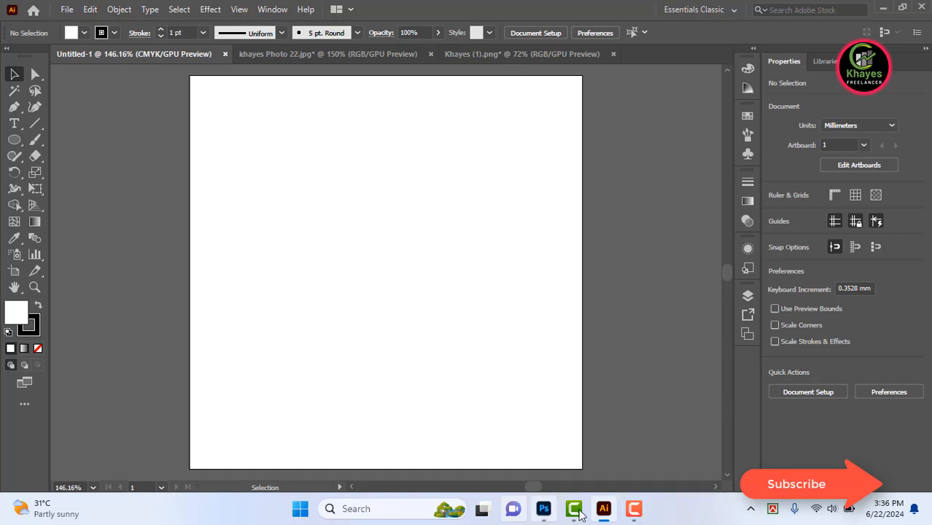
left_click(634, 510)
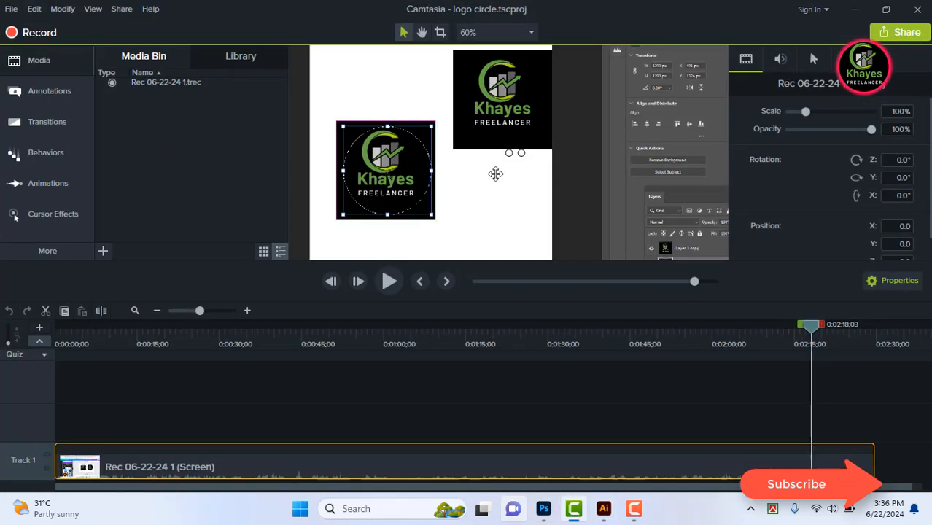
left_click(543, 509)
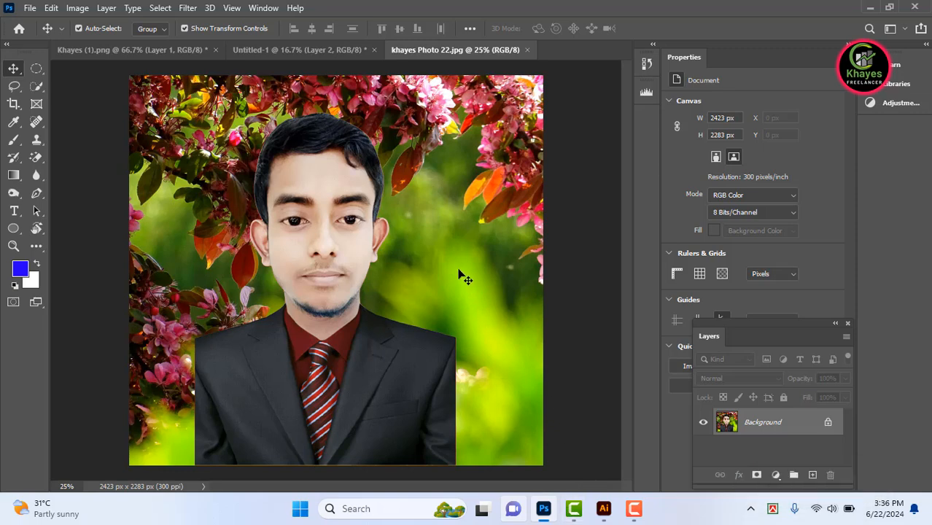
left_click(260, 51)
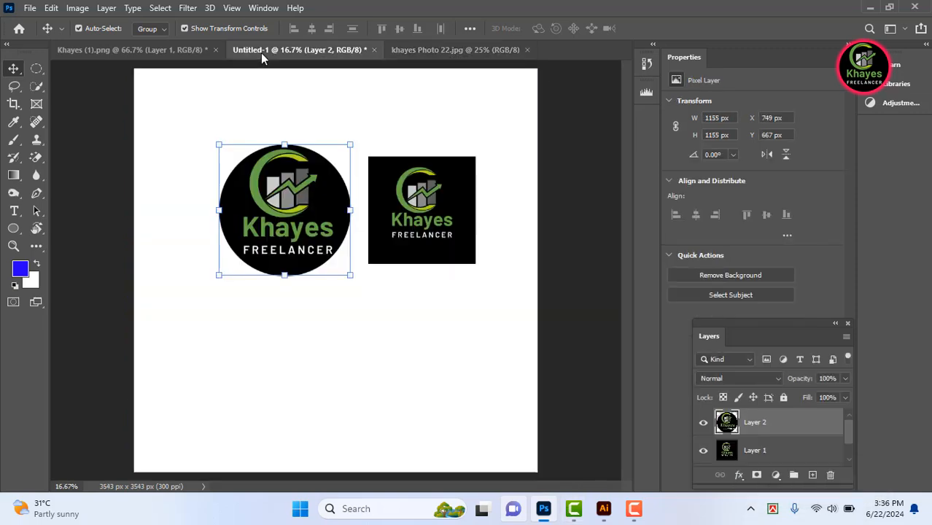
left_click_drag(305, 205, 304, 229)
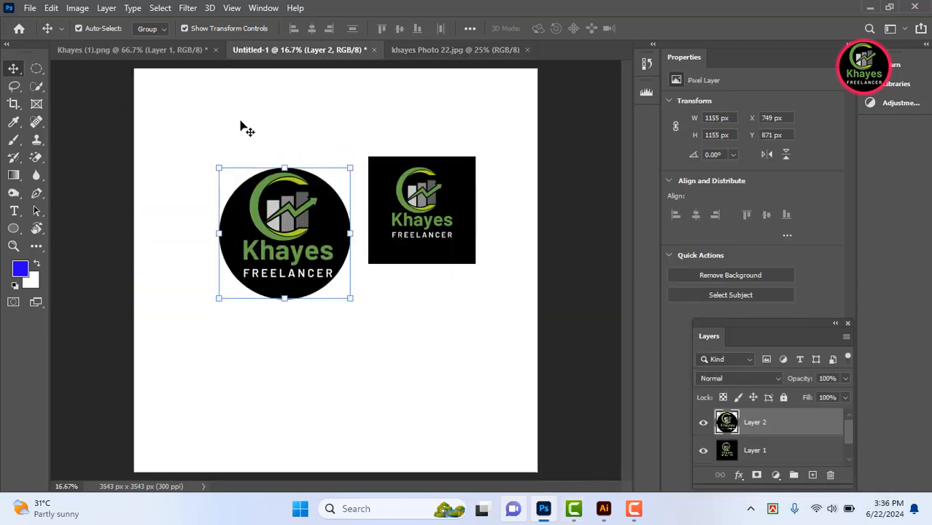
left_click(121, 51)
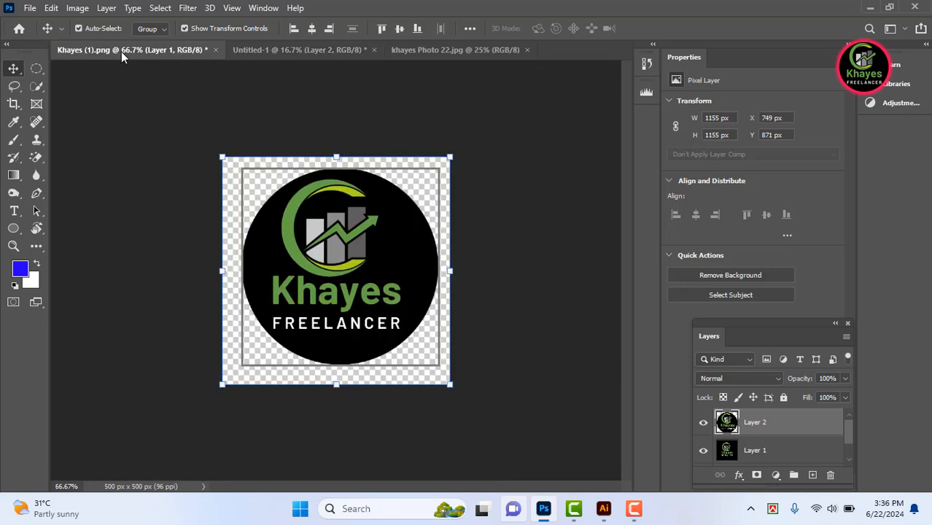
left_click(278, 49)
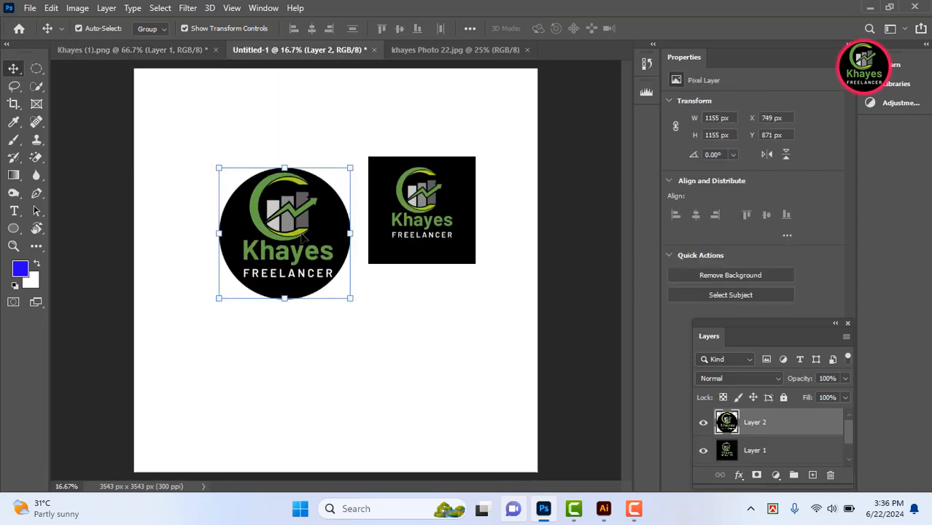
left_click_drag(304, 235, 289, 235)
Add a 21 px inside Stroke layer style in orange f5a201 to the circular logo layer.
left_click(739, 474)
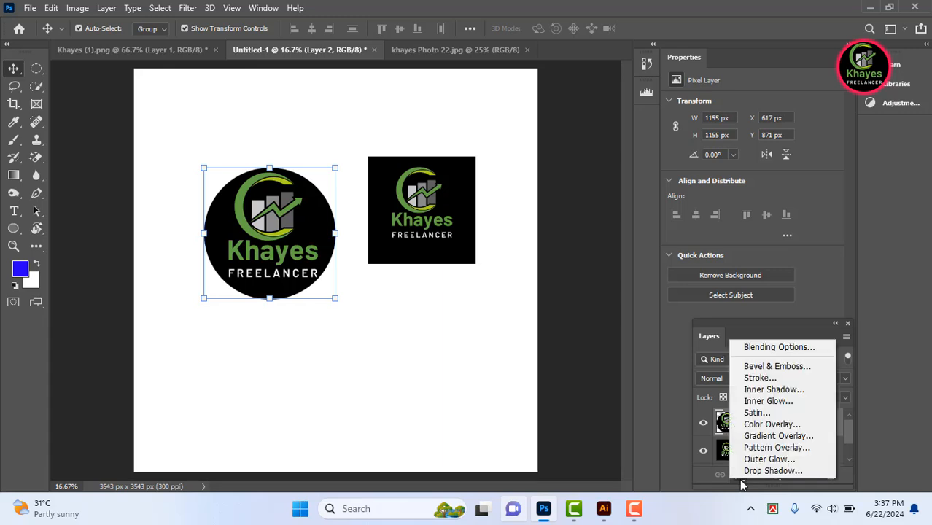
left_click(760, 382)
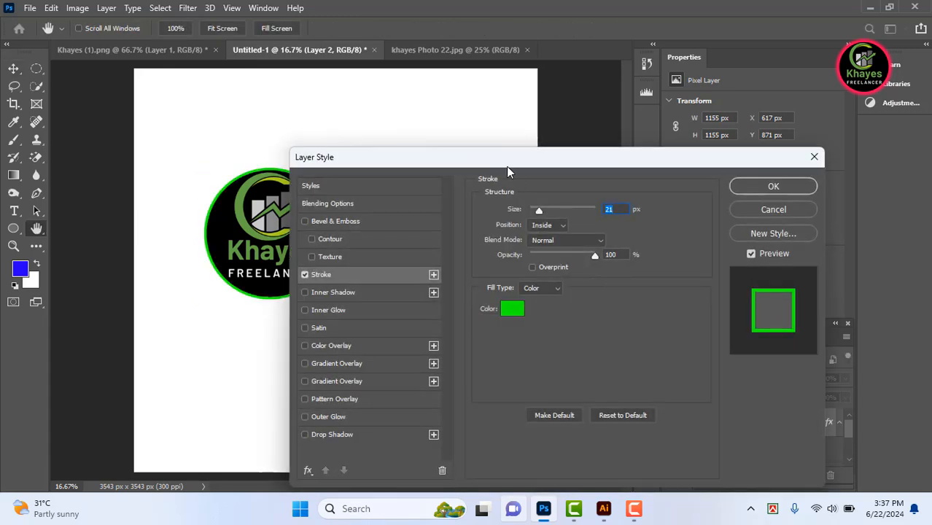
left_click_drag(507, 170, 611, 201)
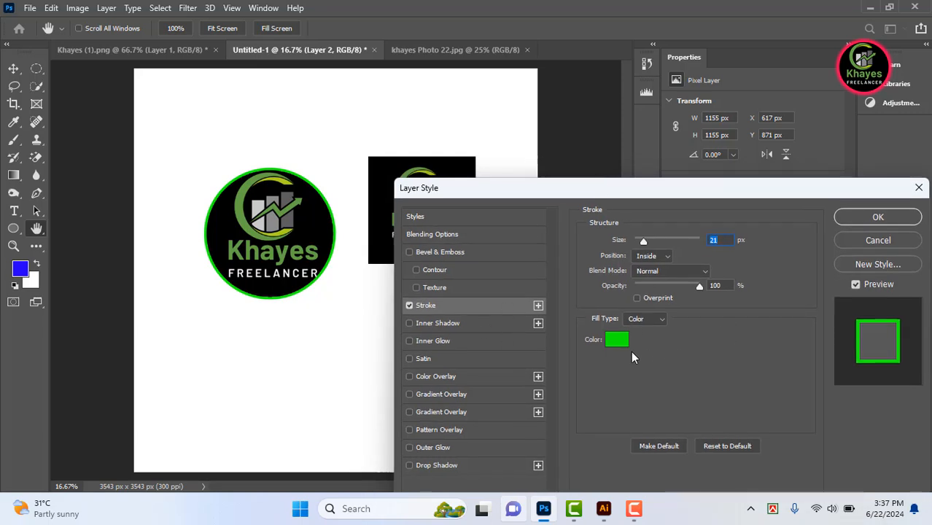
left_click(616, 339)
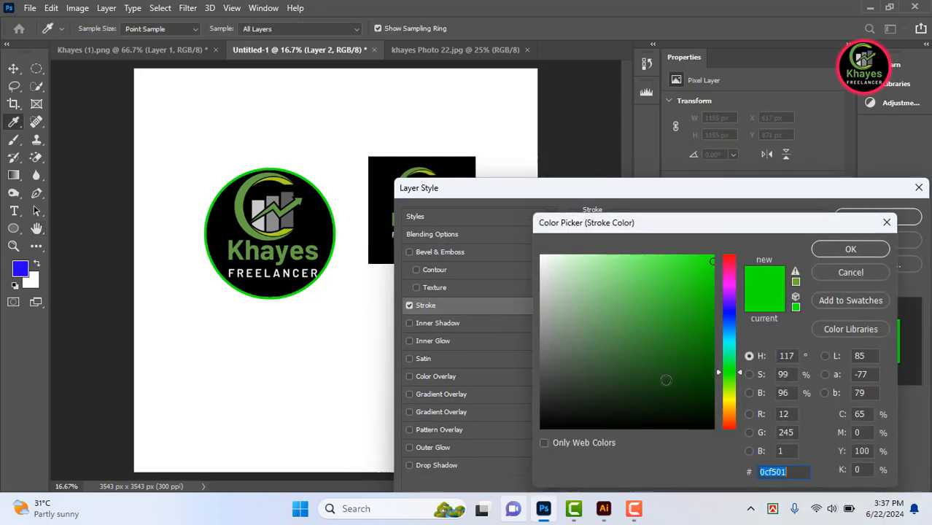
left_click(725, 410)
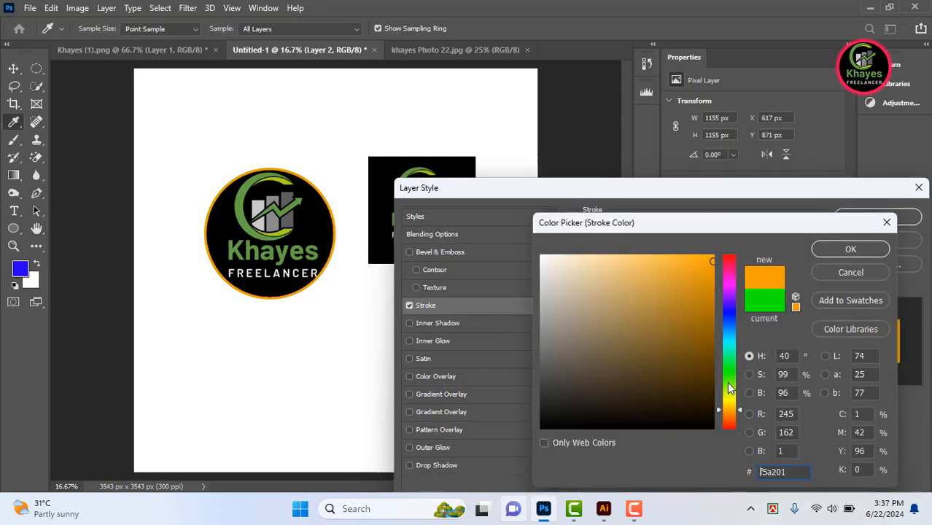
left_click(851, 249)
left_click_drag(736, 197, 610, 204)
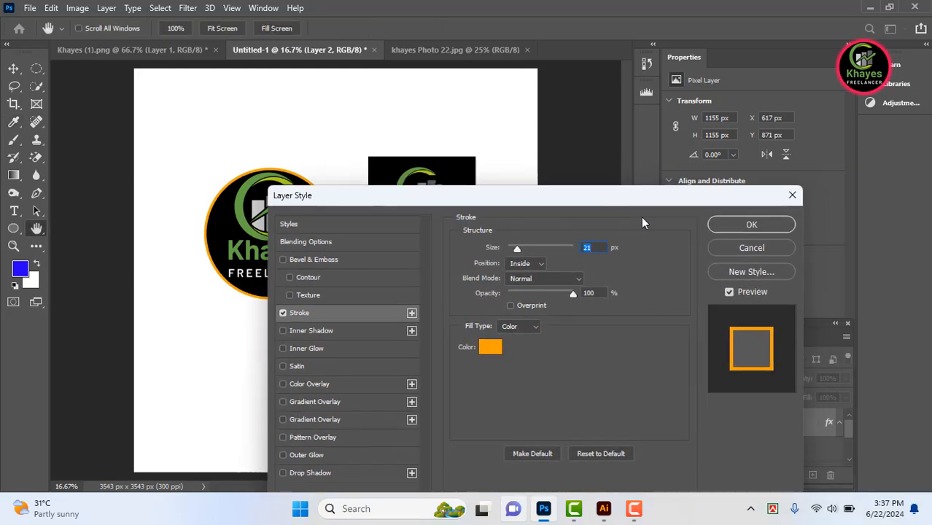
left_click(750, 225)
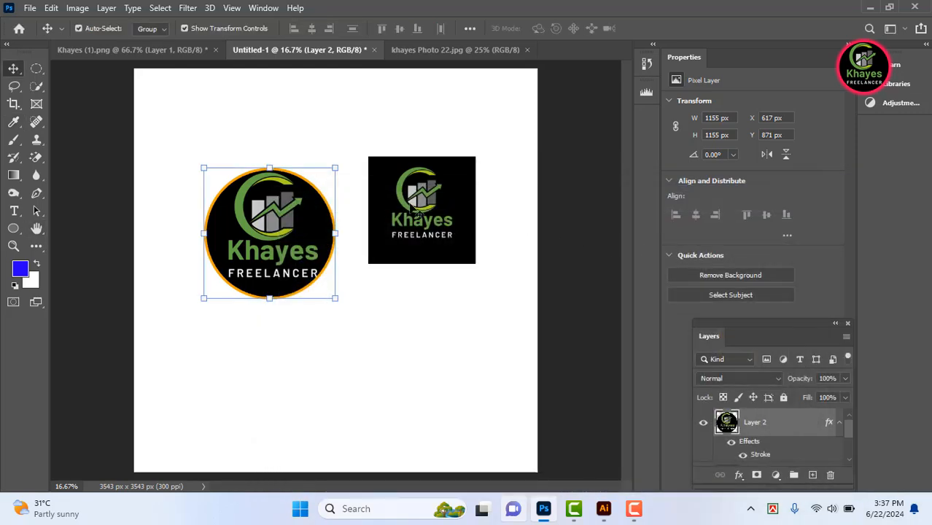